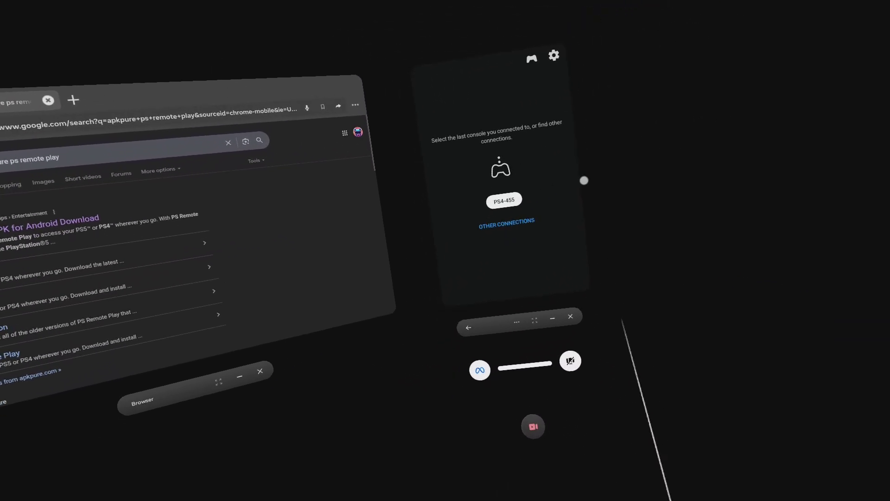
Connect Remote Play to PS4-455, accept the home-network notice, then launch Lightning Launcher from Unknown Sources
{"action": "left_click", "coordinate": [503, 199]}
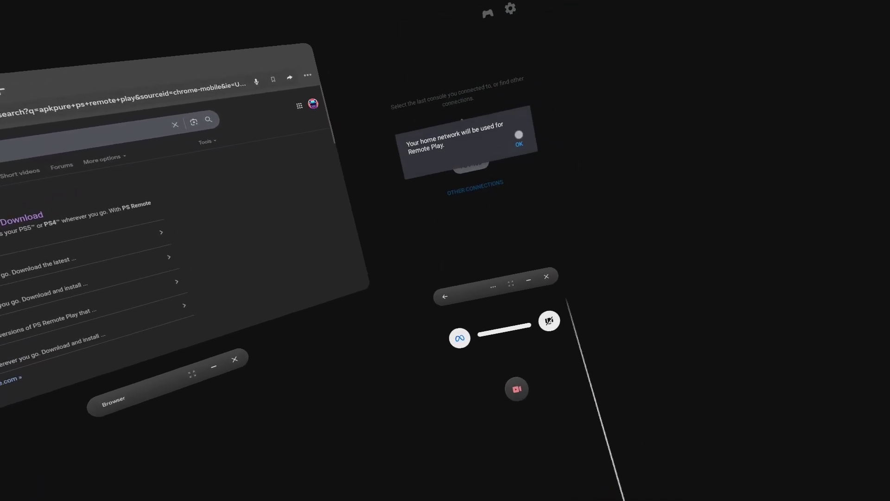
{"action": "left_click", "coordinate": [517, 140]}
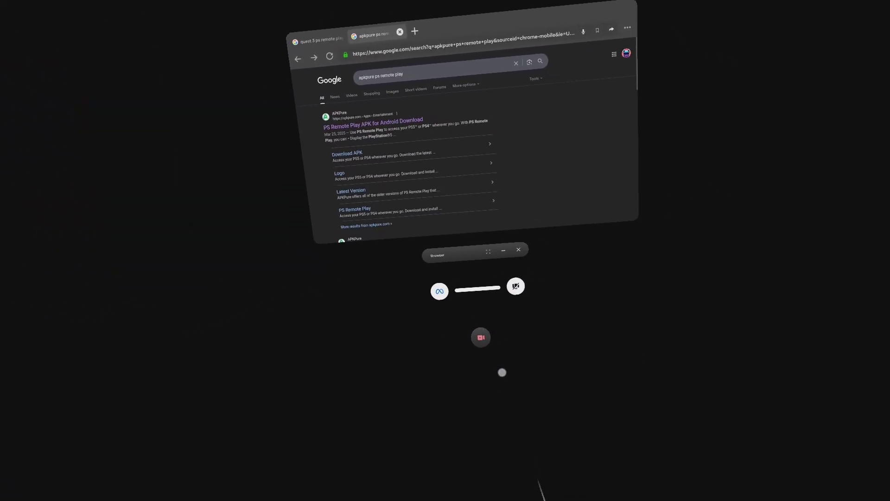
{"action": "key", "text": "super"}
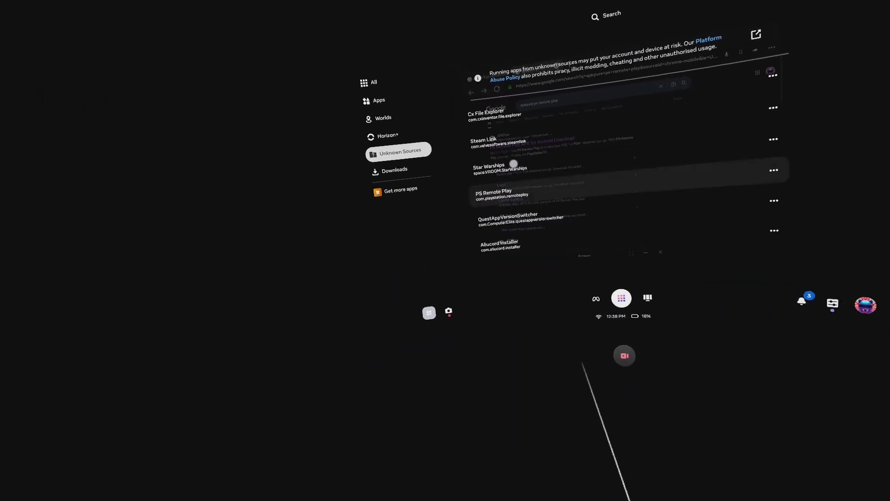
{"action": "scroll", "coordinate": [527, 167], "scroll_direction": "down", "scroll_amount": 3}
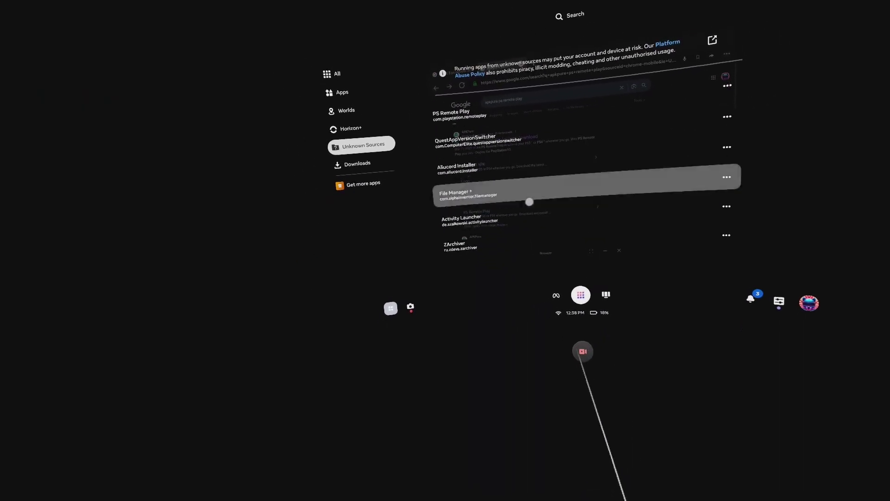
{"action": "scroll", "coordinate": [510, 193], "scroll_direction": "down", "scroll_amount": 3}
{"action": "key", "text": "super"}
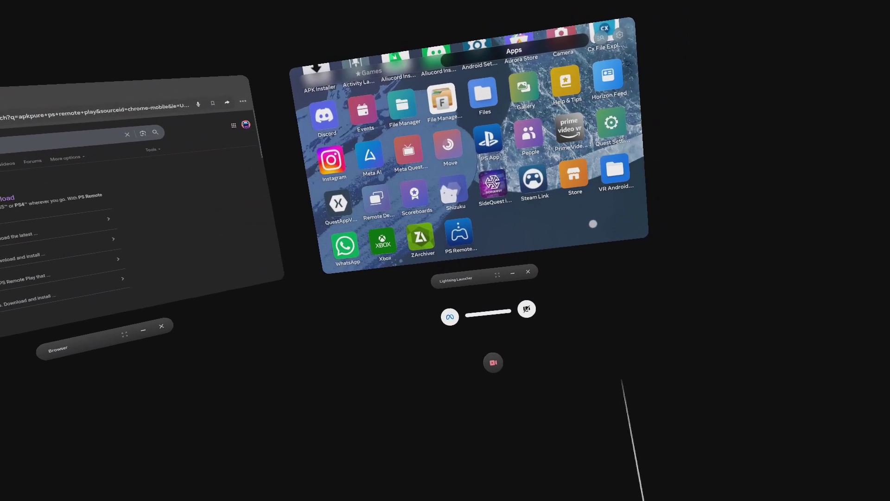
Launch PS Remote from Lightning Launcher with the Open in Huge 16:9 Window size
{"action": "left_click", "coordinate": [462, 232]}
{"action": "left_click", "coordinate": [479, 137]}
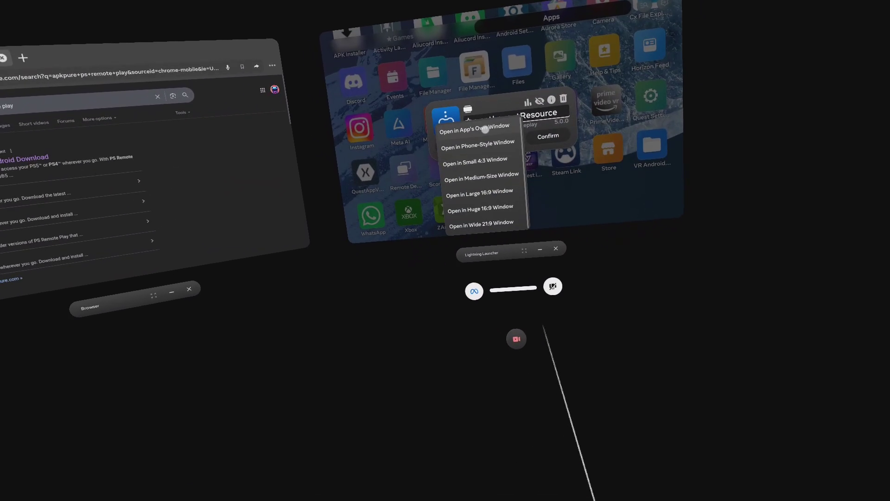
{"action": "left_click", "coordinate": [485, 216]}
{"action": "left_click", "coordinate": [538, 146]}
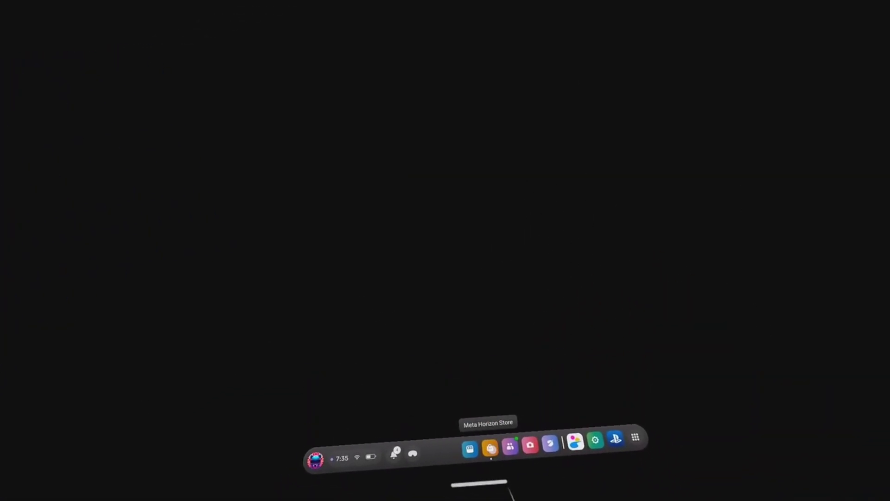
Search the Meta Horizon Store for 'Mobil' and download Mobile VR Station
{"action": "left_click", "coordinate": [492, 448]}
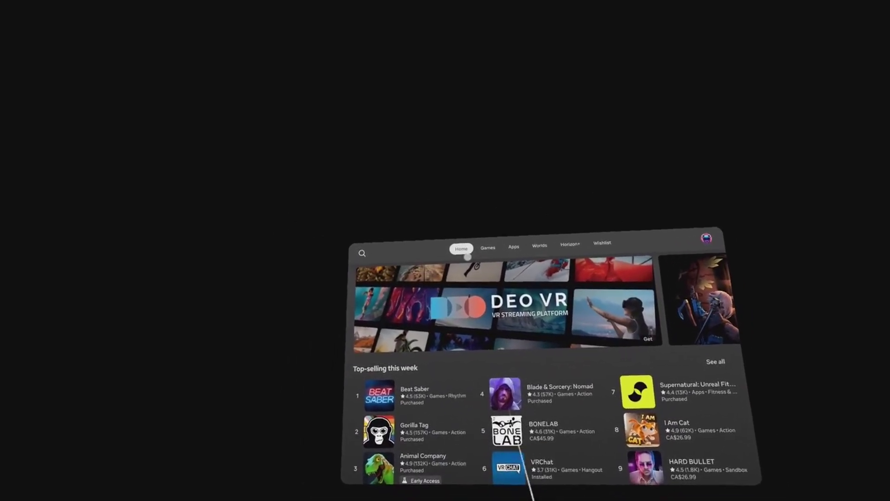
{"action": "left_click", "coordinate": [362, 253]}
{"action": "type", "text": "M"}
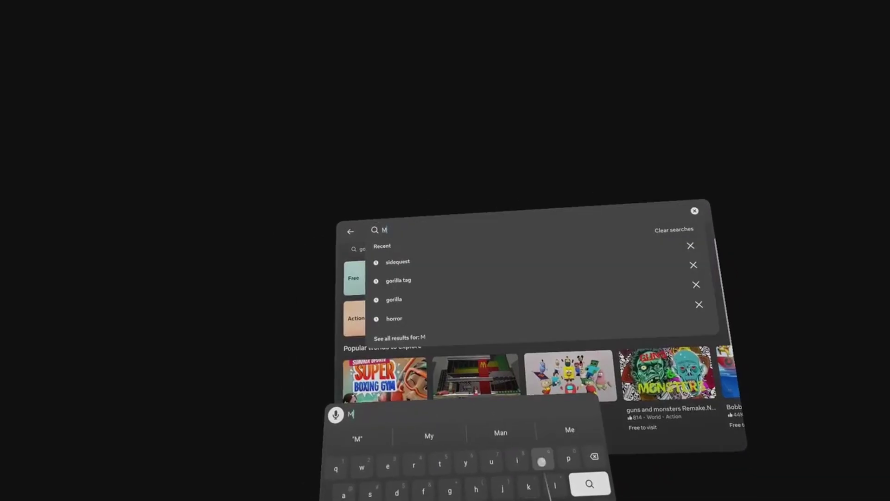
{"action": "type", "text": "obile vr"}
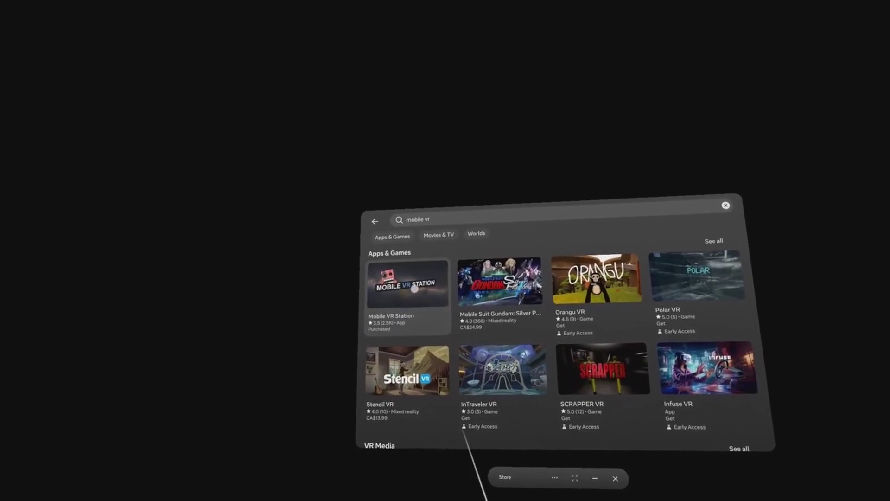
{"action": "left_click", "coordinate": [414, 288]}
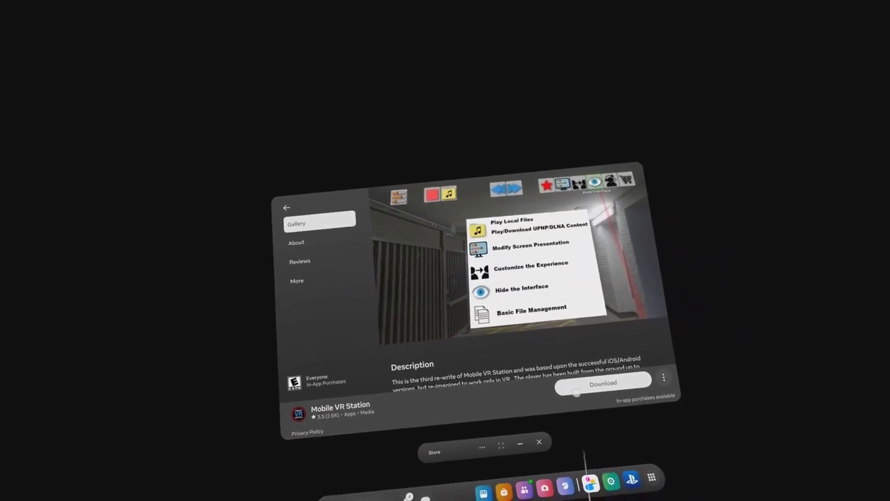
{"action": "left_click", "coordinate": [564, 393]}
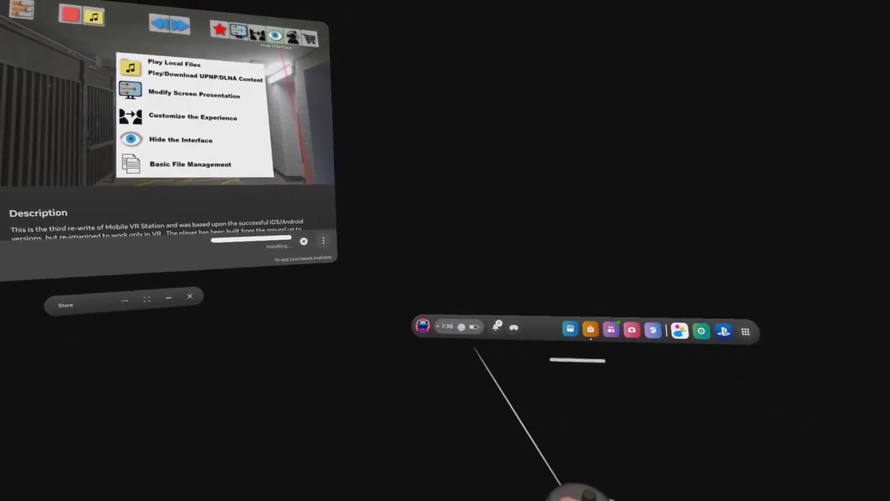
In Settings > Privacy & safety > Installed apps, set Mobile VR Station's release channel to Old Oculus Version
{"action": "left_click", "coordinate": [459, 330]}
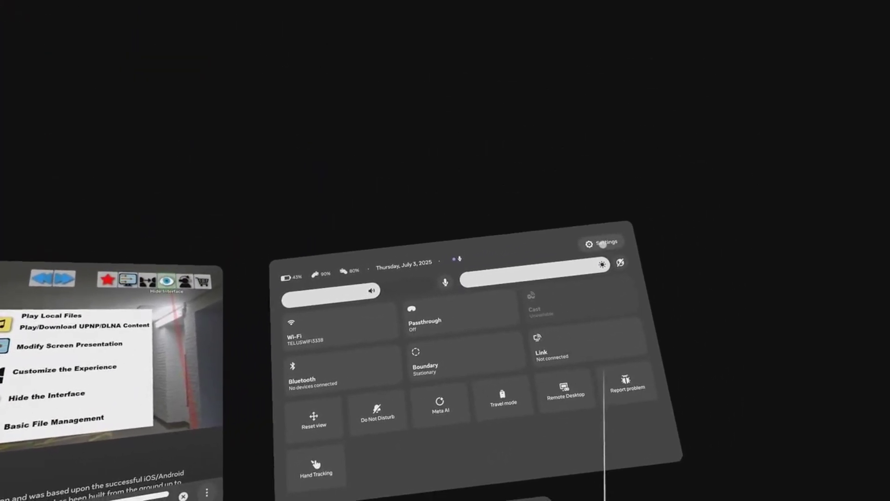
{"action": "left_click", "coordinate": [602, 243]}
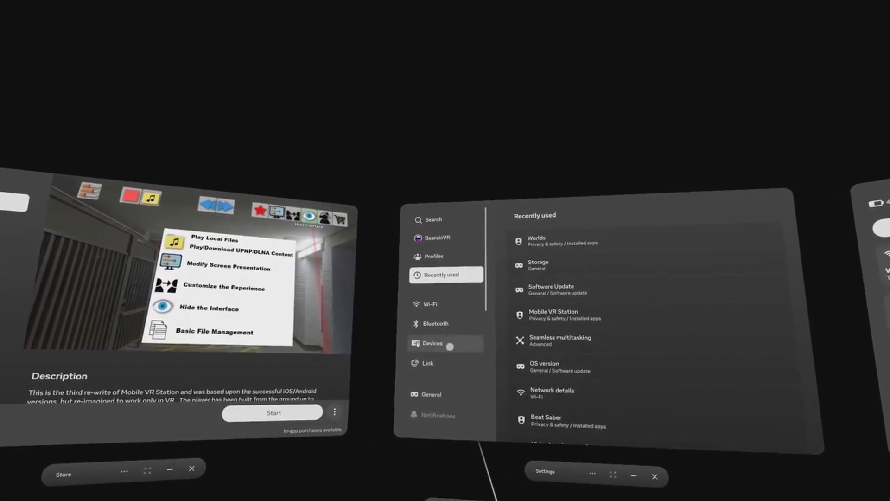
{"action": "scroll", "coordinate": [448, 341], "scroll_direction": "down", "scroll_amount": 2}
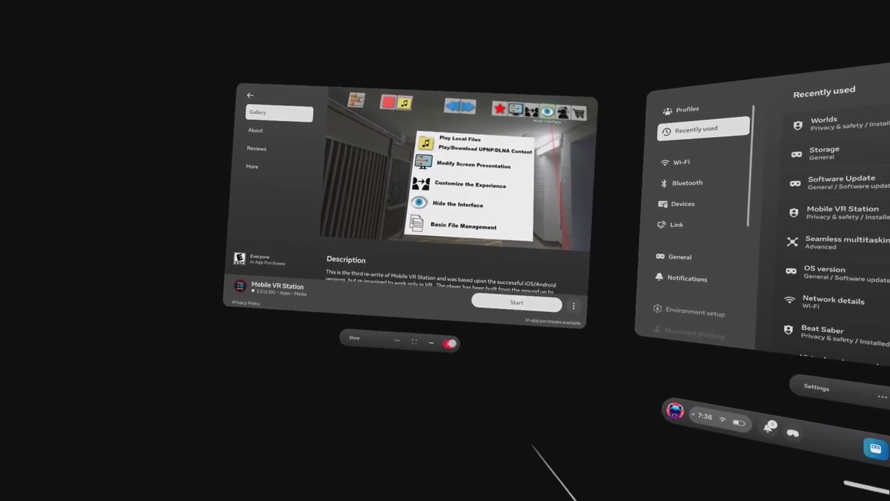
{"action": "left_click", "coordinate": [258, 440]}
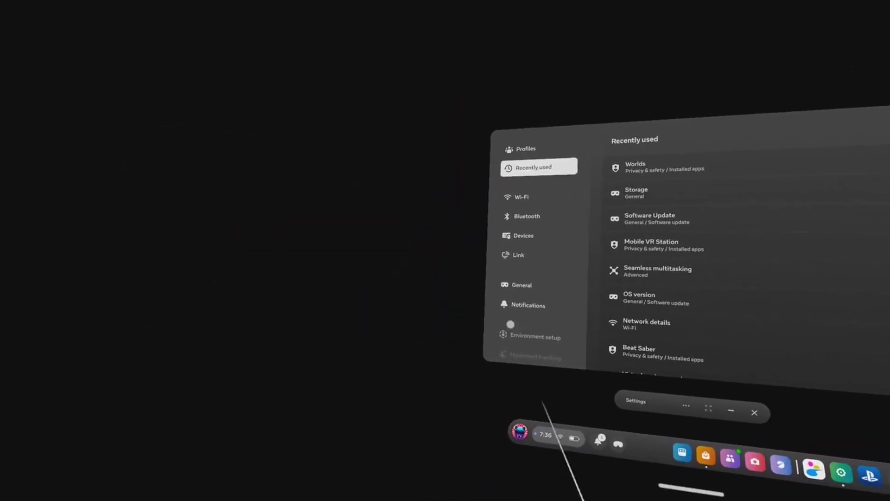
{"action": "scroll", "coordinate": [534, 324], "scroll_direction": "down", "scroll_amount": 2}
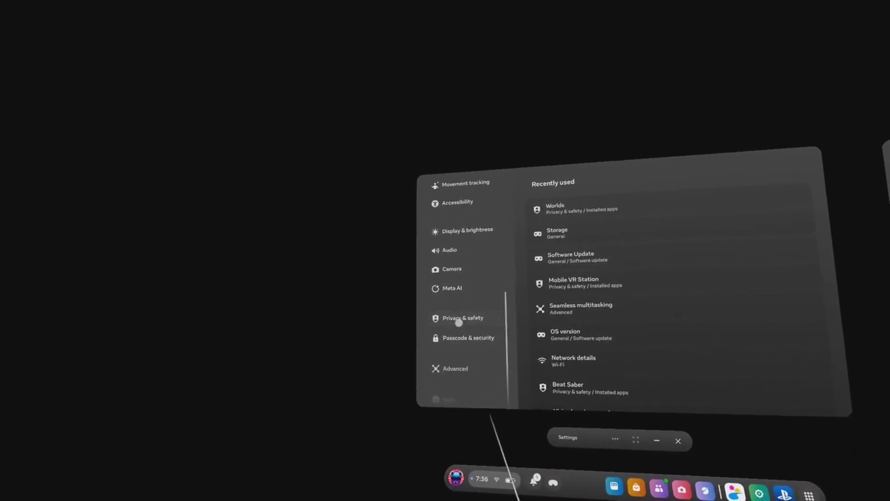
{"action": "left_click", "coordinate": [455, 320]}
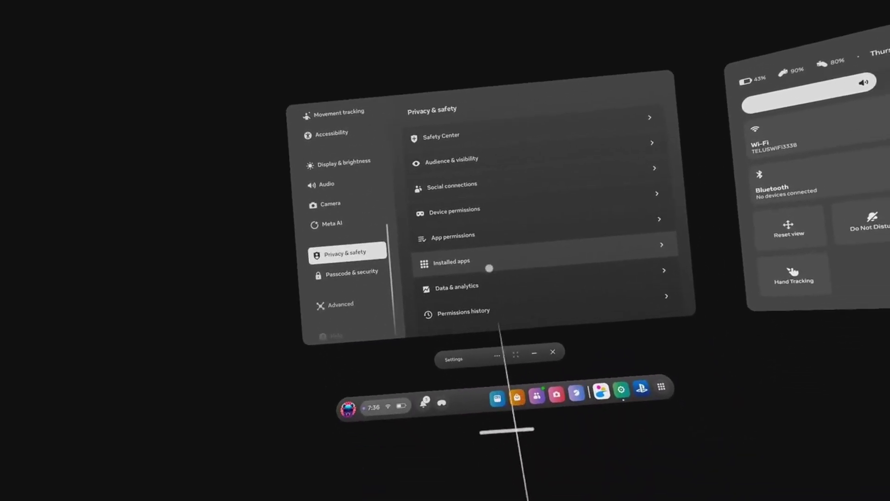
{"action": "left_click", "coordinate": [490, 271]}
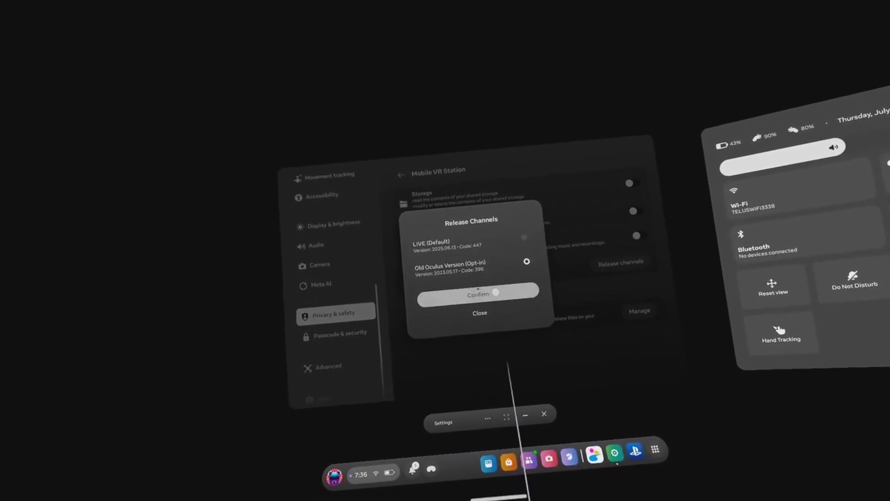
{"action": "left_click", "coordinate": [496, 291]}
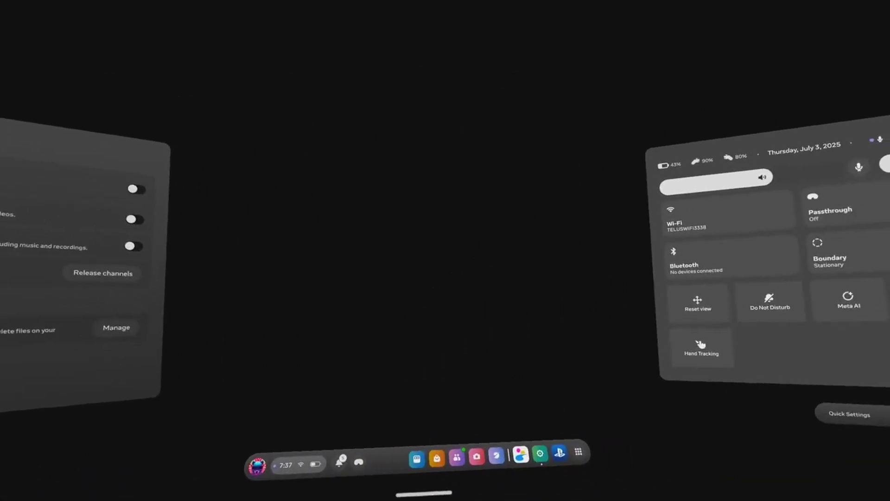
Open a new browser window, go through Google and reach SideQuest's sign-in page
{"action": "left_click", "coordinate": [496, 457]}
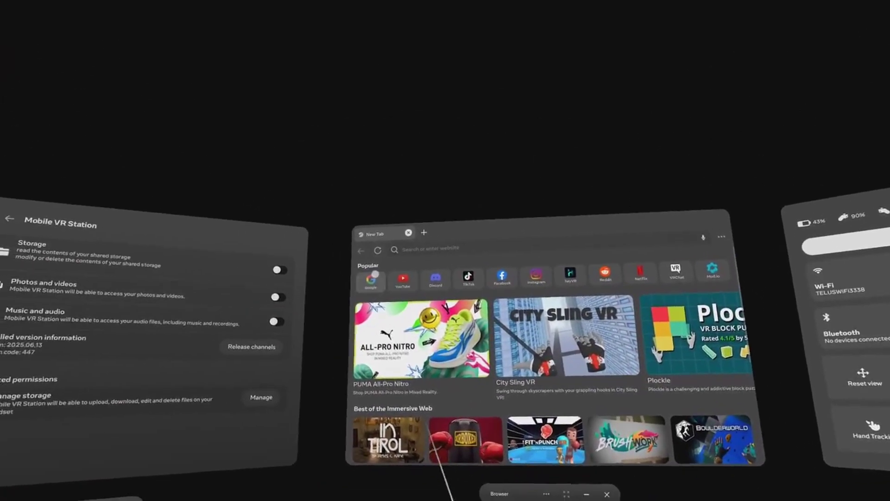
{"action": "left_click", "coordinate": [376, 278]}
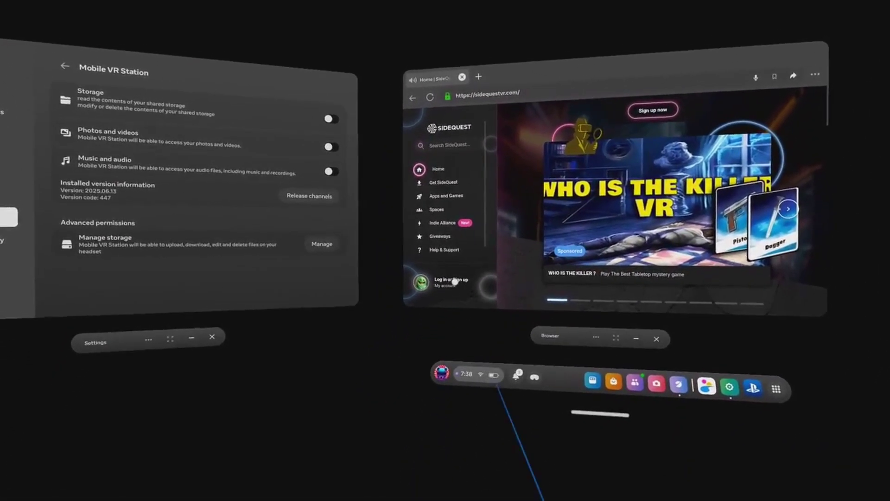
{"action": "left_click", "coordinate": [425, 351]}
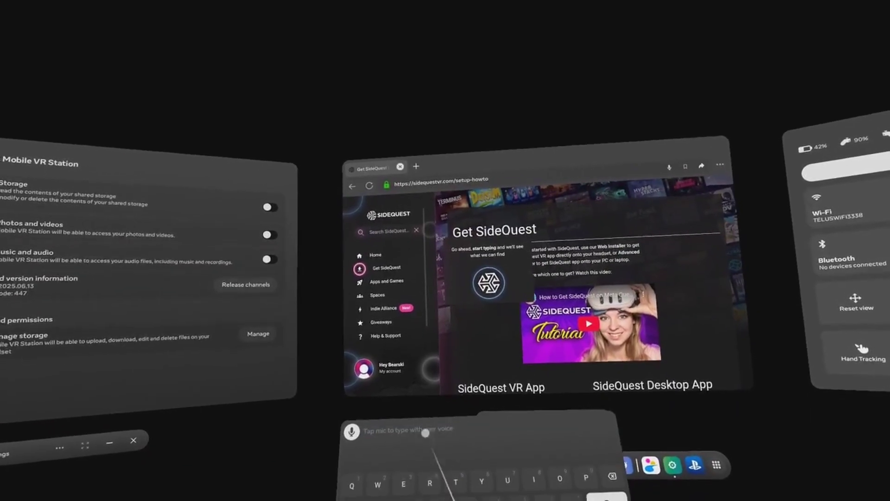
Type 'idequest' to complete the 'Sidequest' query in SideQuest's site search
{"action": "type", "text": "idequ"}
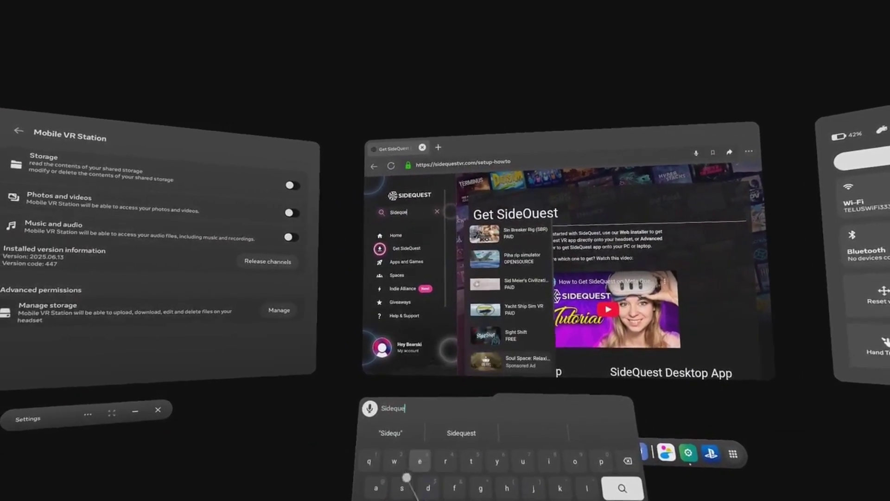
{"action": "type", "text": "est"}
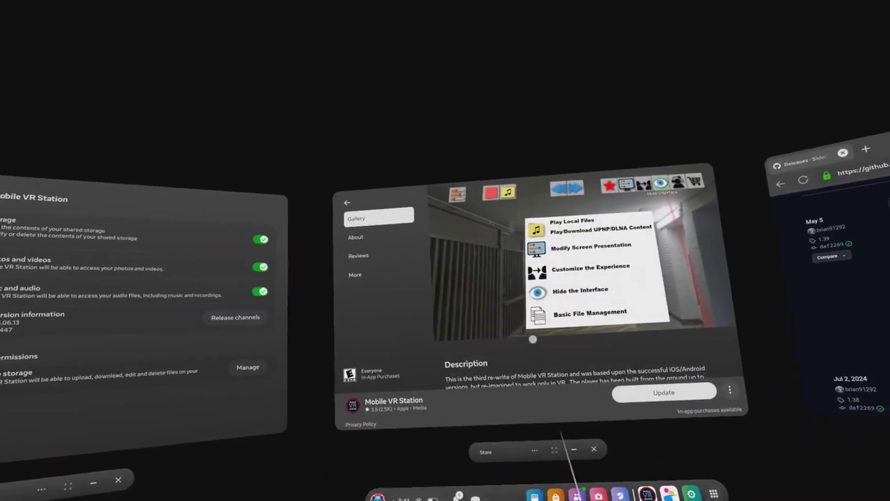
Press Start on the Mobile VR Station store page to launch the app
{"action": "scroll", "coordinate": [538, 344], "scroll_direction": "down", "scroll_amount": 2}
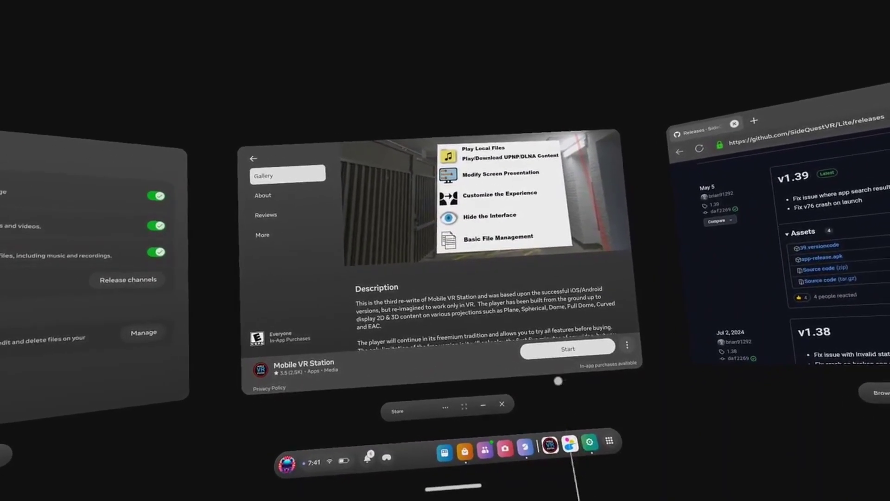
{"action": "left_click", "coordinate": [499, 405]}
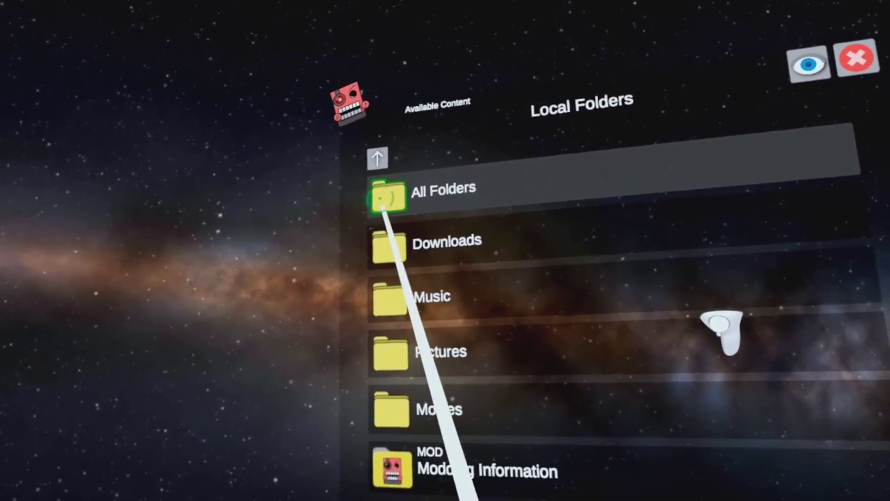
Request scoped-storage access for Android/data, browse the picker to Download, then close it
{"action": "left_click", "coordinate": [389, 199]}
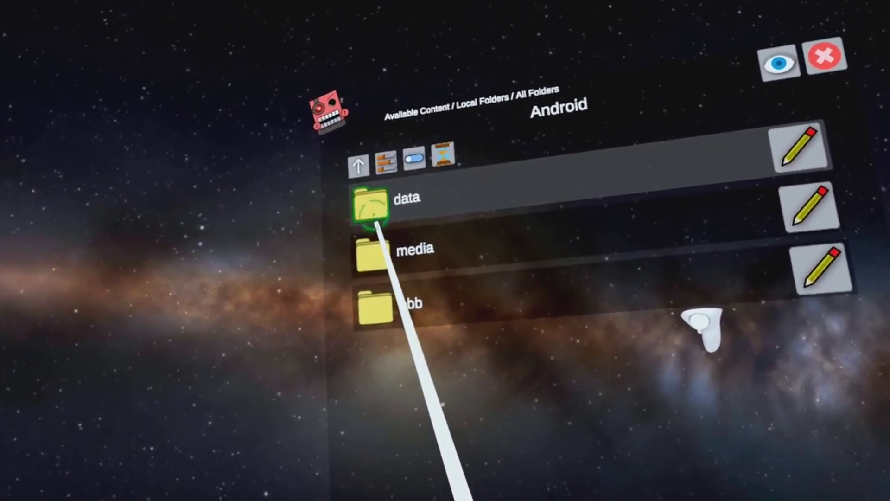
{"action": "left_click", "coordinate": [373, 214]}
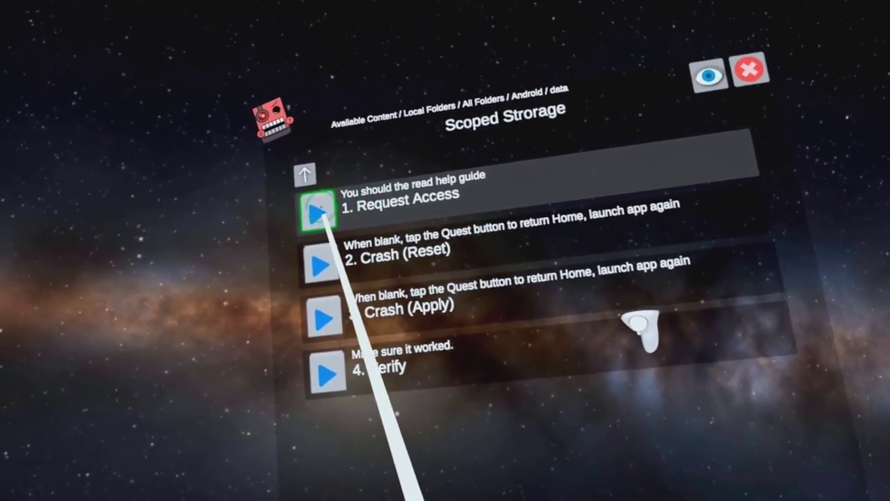
{"action": "left_click", "coordinate": [318, 212]}
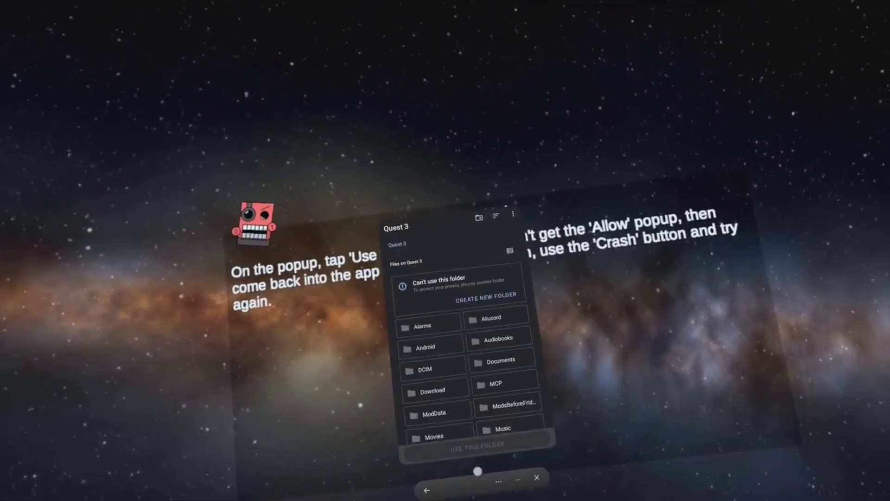
{"action": "left_click", "coordinate": [437, 373]}
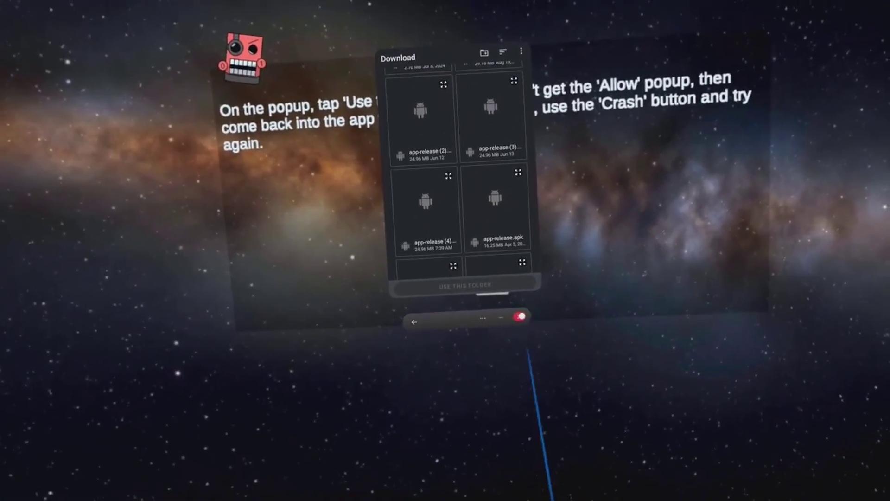
{"action": "left_click", "coordinate": [542, 457]}
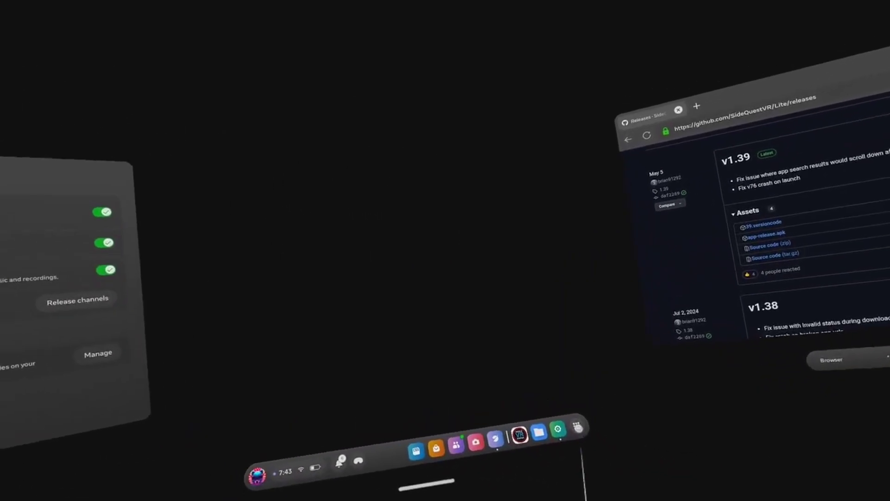
Open the Library of installed apps from the taskbar
{"action": "left_click", "coordinate": [674, 445]}
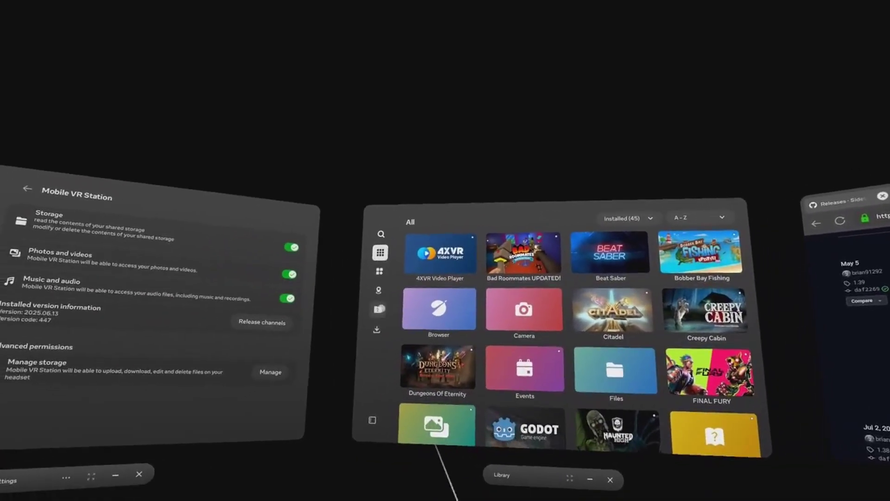
Filter the Library to Unknown Sources and launch the sideloaded SideQuest app
{"action": "left_click", "coordinate": [378, 306]}
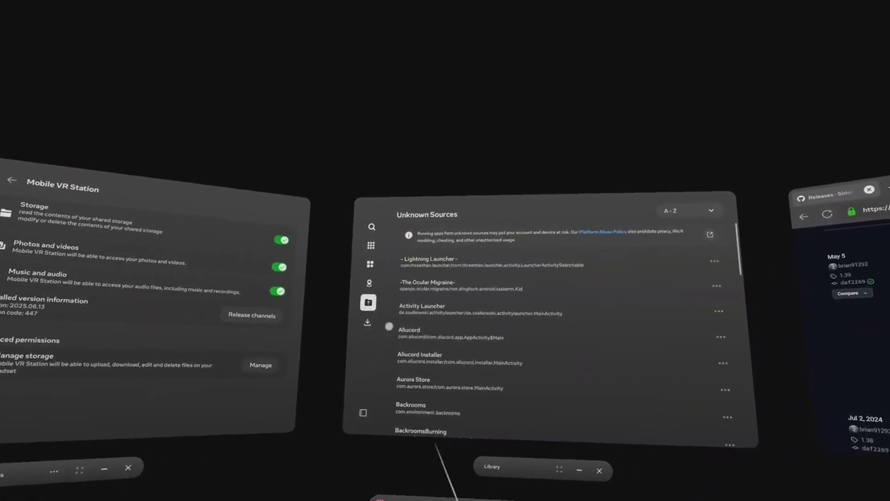
{"action": "scroll", "coordinate": [497, 324], "scroll_direction": "down", "scroll_amount": 2}
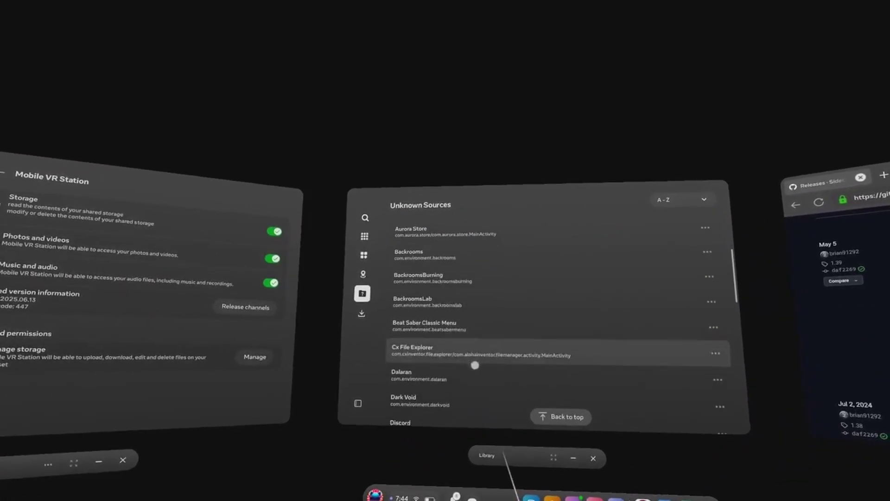
{"action": "scroll", "coordinate": [477, 369], "scroll_direction": "down", "scroll_amount": 10}
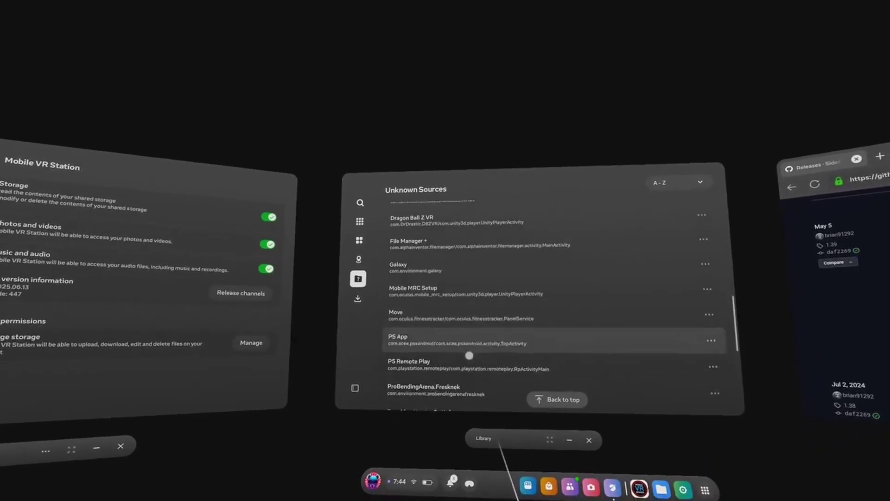
{"action": "scroll", "coordinate": [467, 355], "scroll_direction": "down", "scroll_amount": 5}
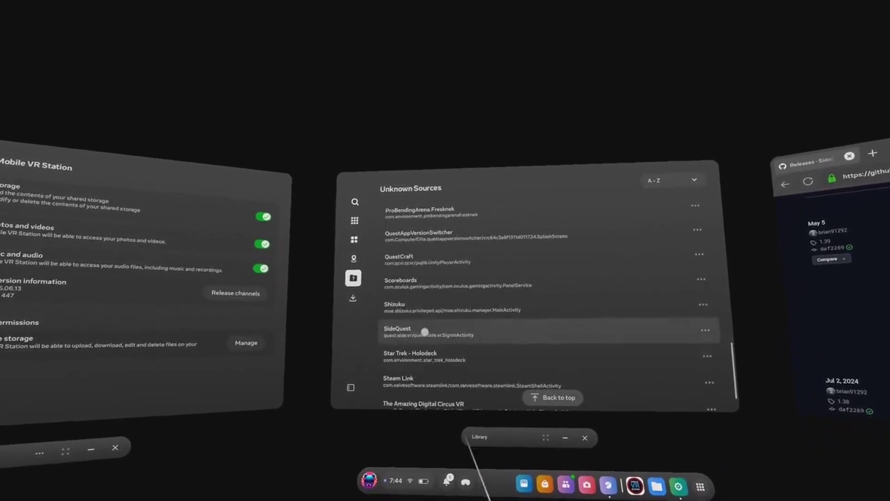
{"action": "left_click", "coordinate": [451, 333]}
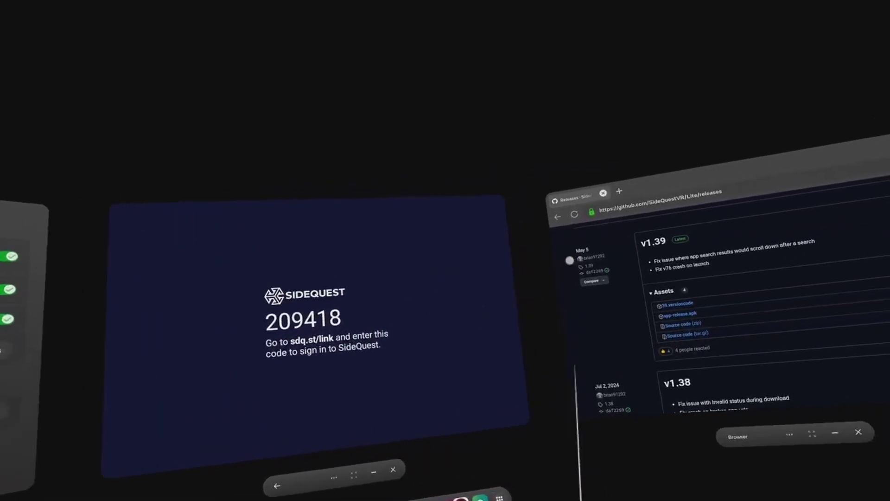
Go to sdq.st/link and link the headset's SideQuest app using its six-digit sign-in code
{"action": "left_click", "coordinate": [587, 220]}
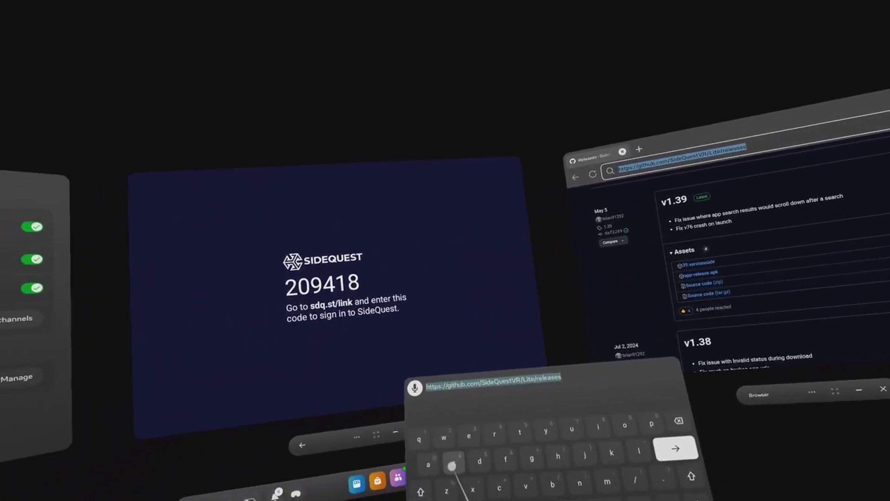
{"action": "type", "text": "sdq"}
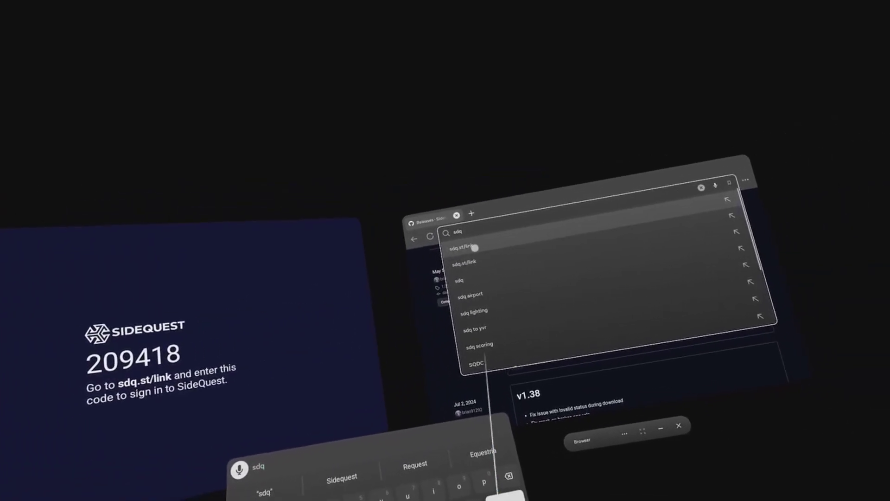
{"action": "left_click", "coordinate": [575, 227]}
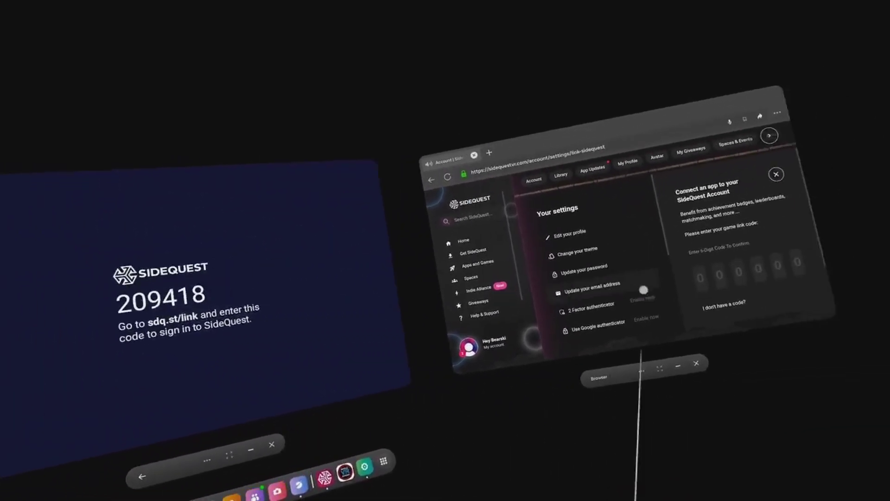
{"action": "left_click", "coordinate": [701, 277]}
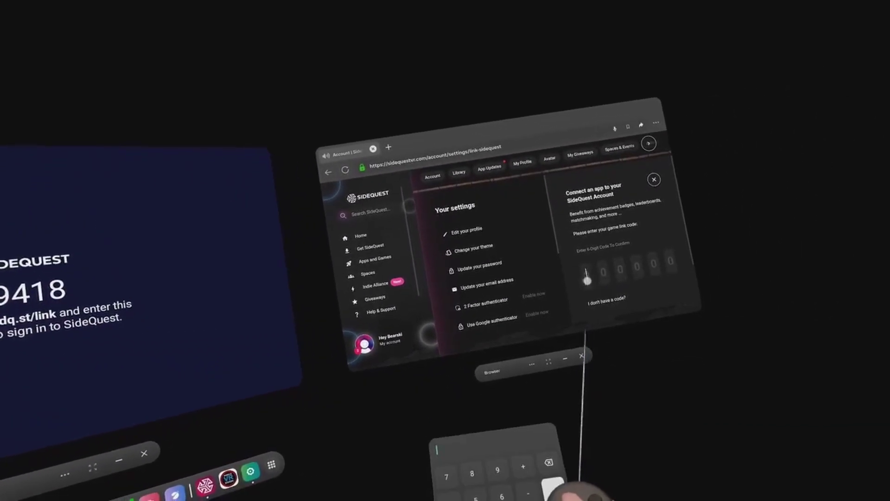
{"action": "type", "text": "20"}
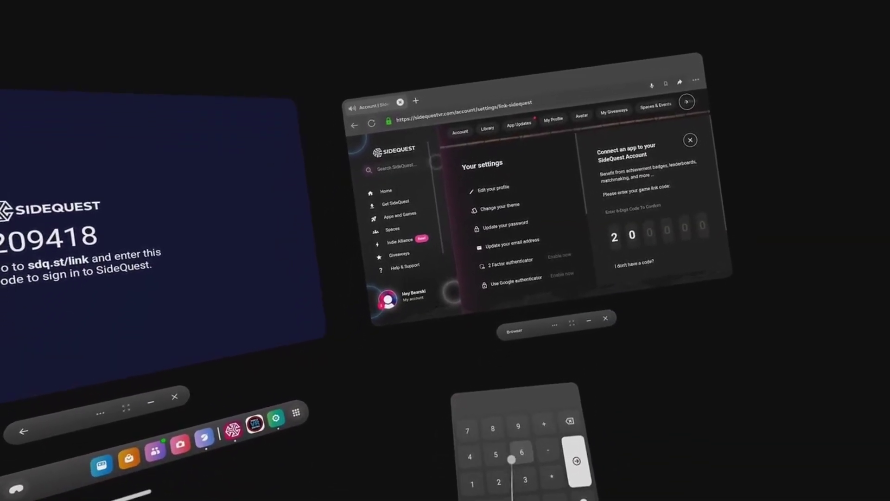
{"action": "type", "text": "9"}
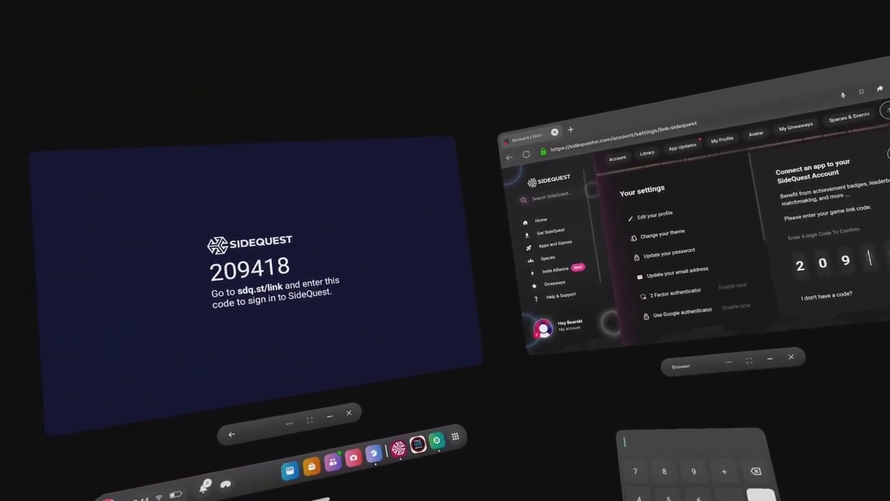
{"action": "type", "text": "418"}
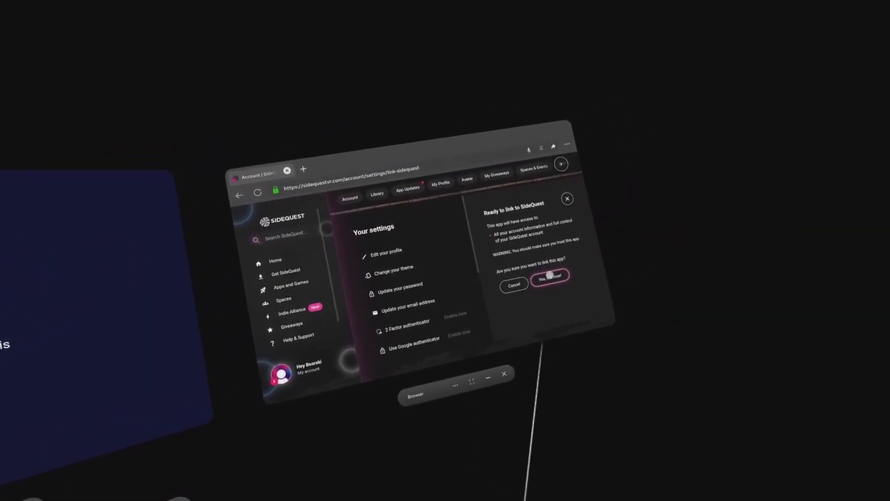
{"action": "left_click", "coordinate": [528, 295]}
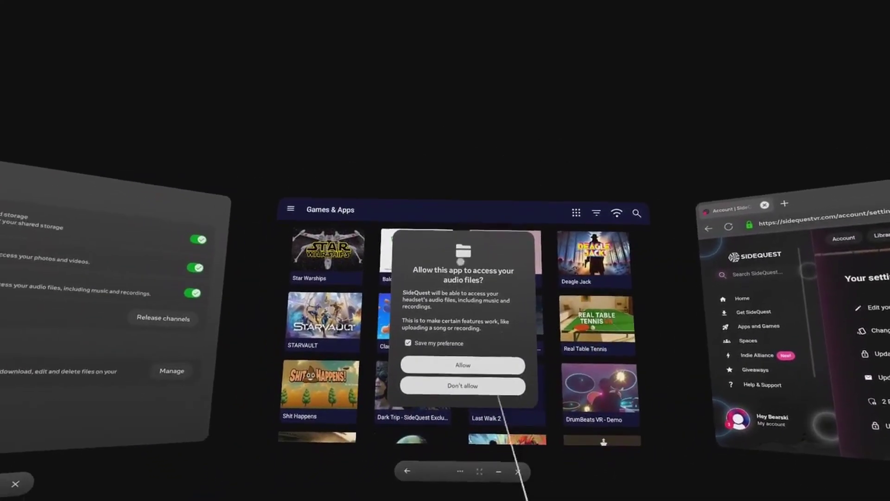
Grant SideQuest audio-file access, then search 'lightning' and open Lightning Launcher's sideload page
{"action": "left_click", "coordinate": [466, 348]}
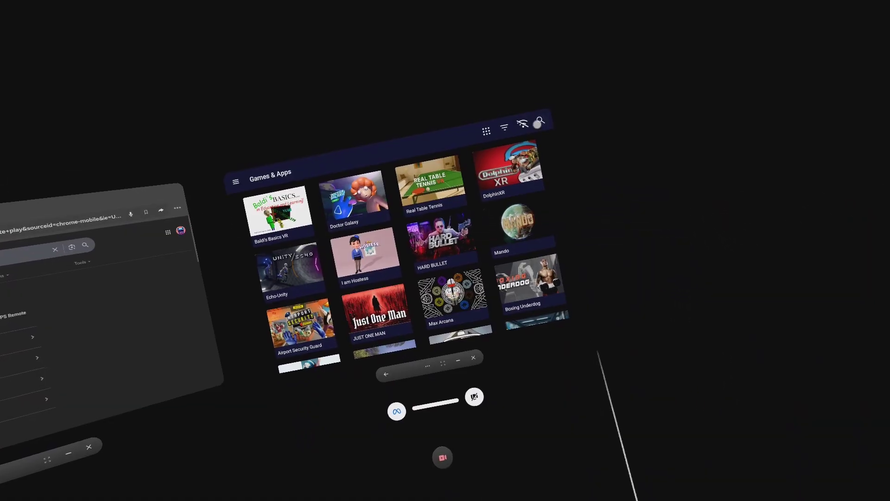
{"action": "left_click", "coordinate": [538, 123]}
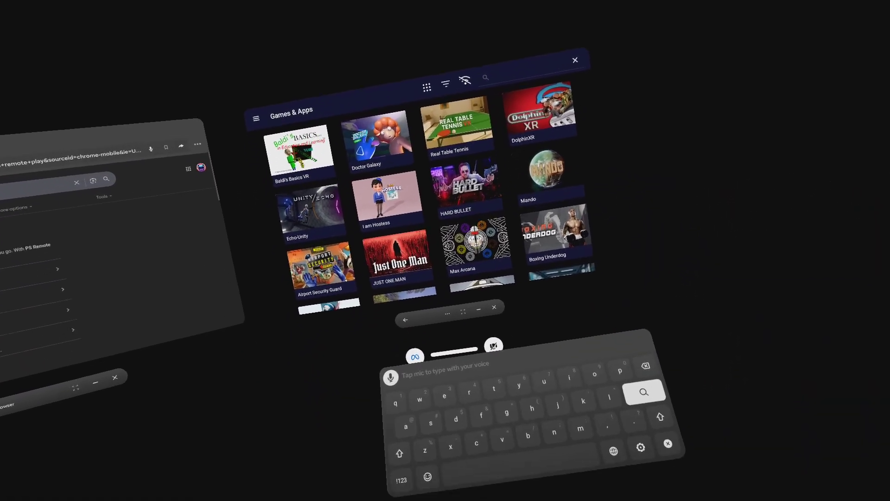
{"action": "type", "text": "lig"}
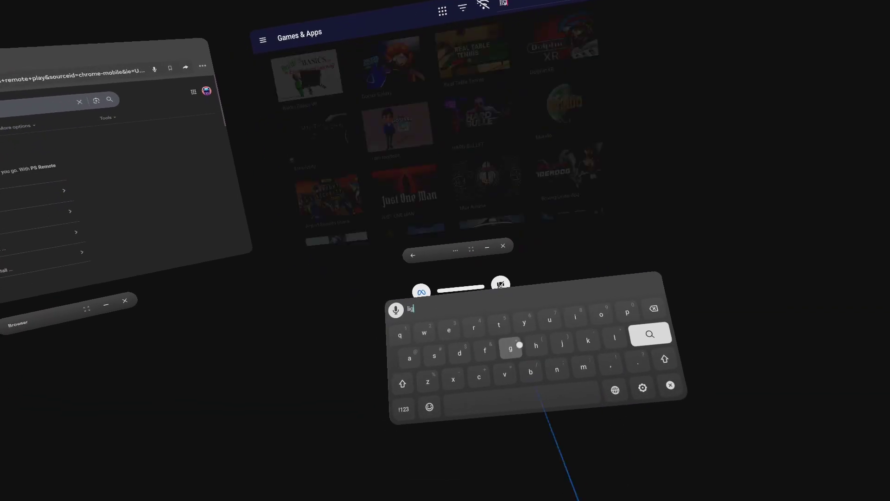
{"action": "type", "text": "htning"}
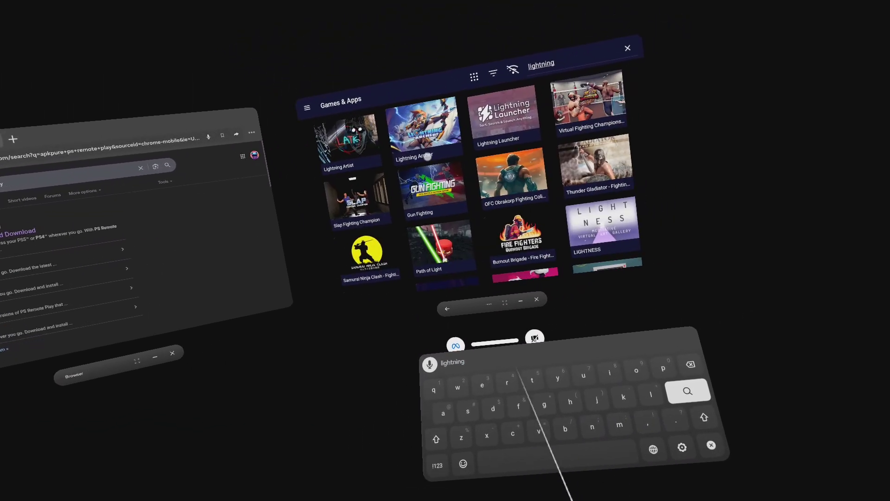
{"action": "left_click", "coordinate": [494, 119]}
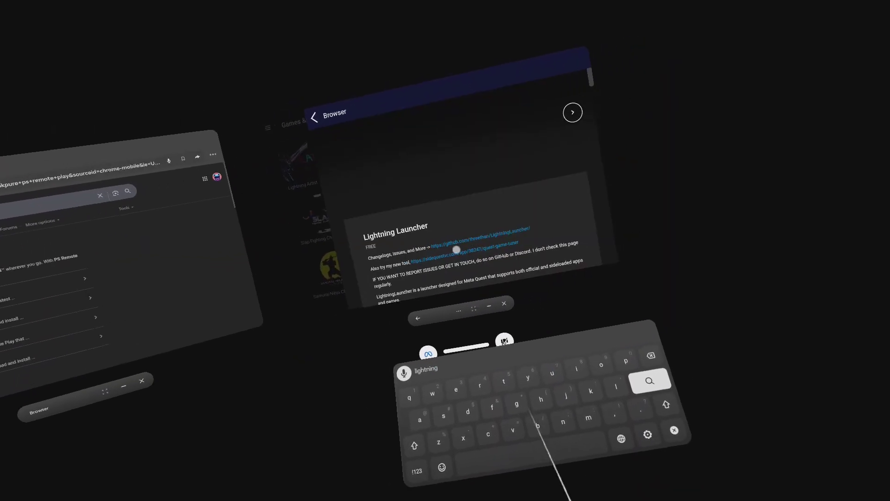
{"action": "scroll", "coordinate": [509, 182], "scroll_direction": "down", "scroll_amount": 5}
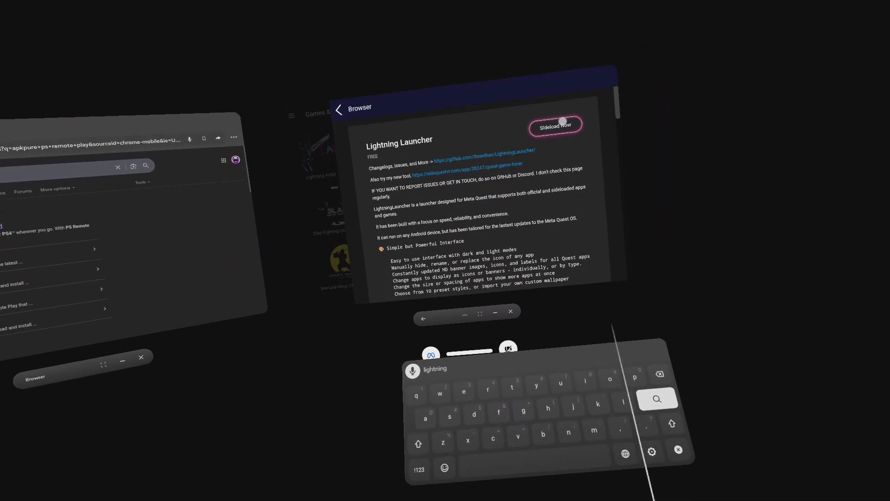
{"action": "left_click", "coordinate": [547, 485]}
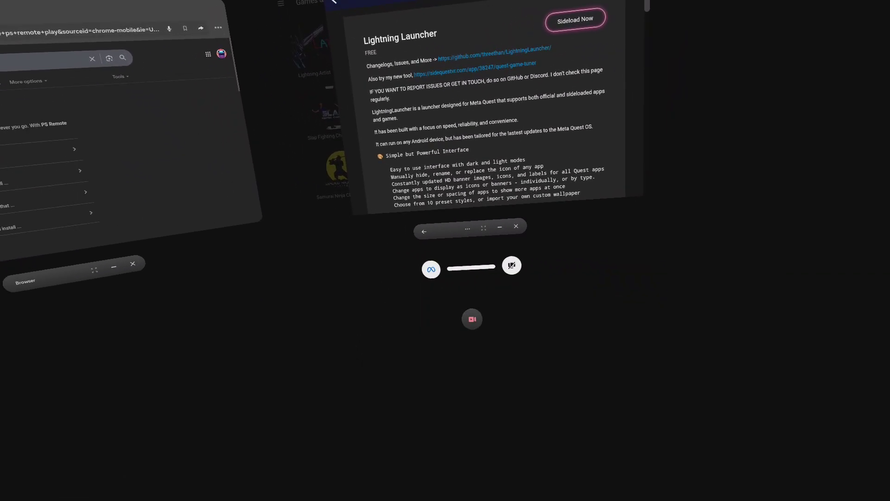
Close SideQuest and launch Lightning Launcher from Unknown Sources
{"action": "left_click", "coordinate": [552, 222]}
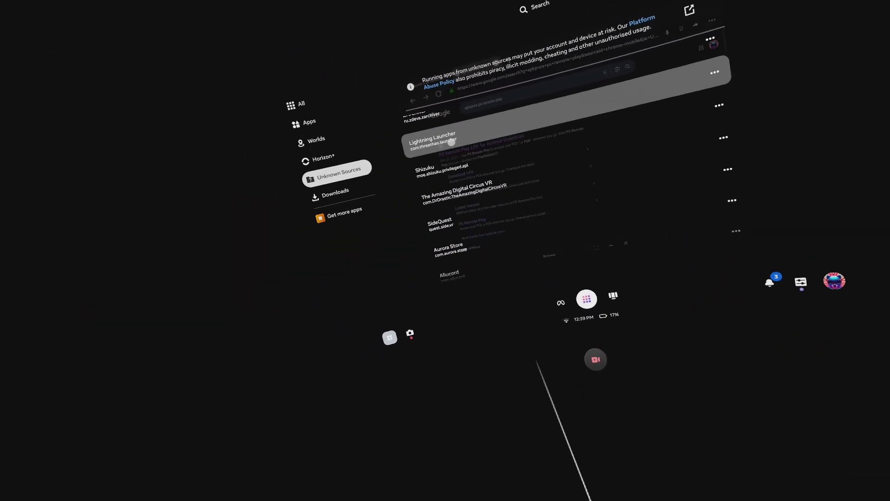
{"action": "left_click", "coordinate": [462, 129]}
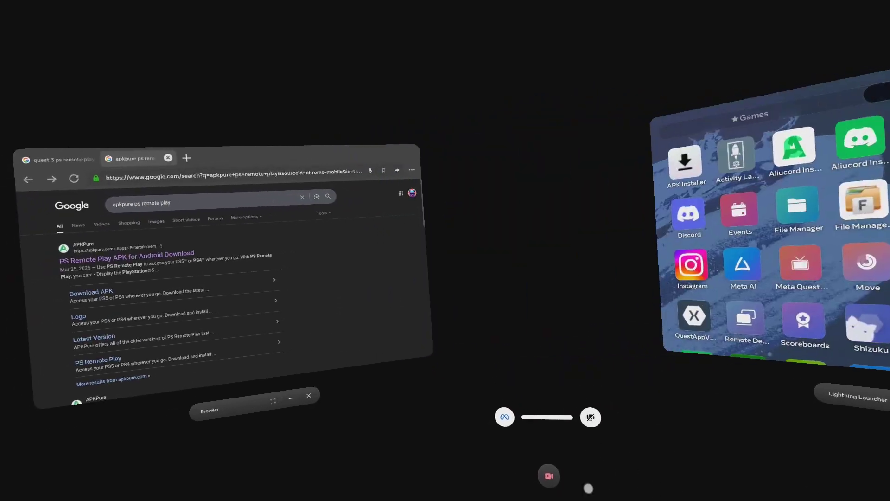
{"action": "scroll", "coordinate": [582, 193], "scroll_direction": "down", "scroll_amount": 10}
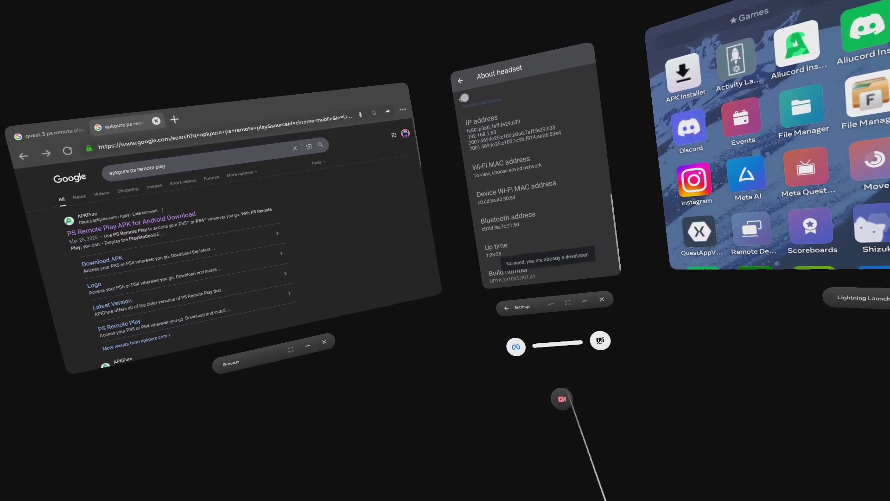
Turn on 'Force activities to be resizable' in Developer options, then close Settings
{"action": "left_click", "coordinate": [469, 93]}
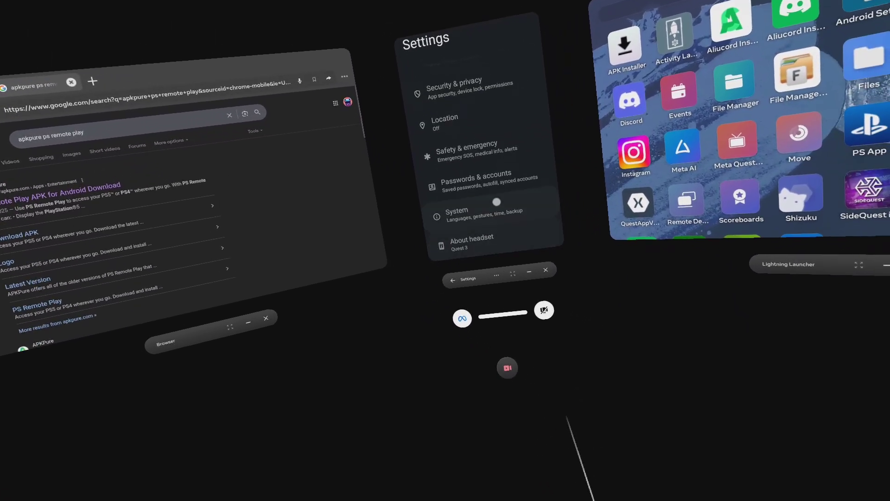
{"action": "scroll", "coordinate": [505, 153], "scroll_direction": "down", "scroll_amount": 5}
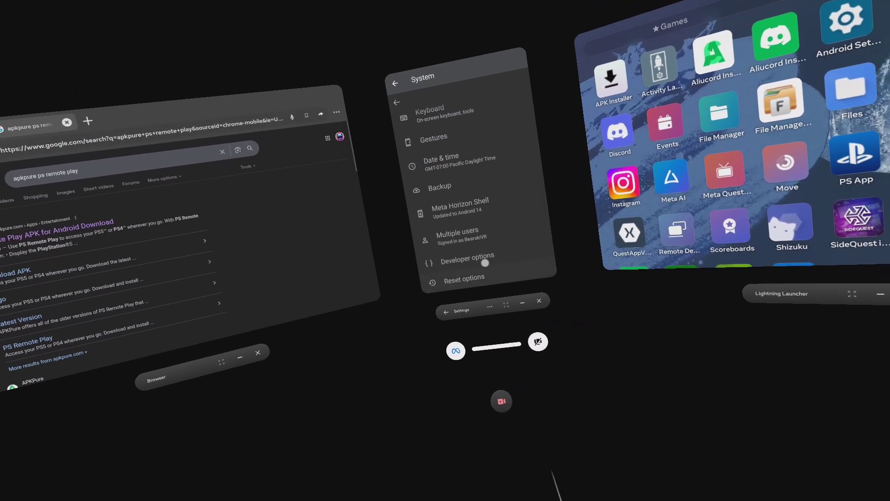
{"action": "scroll", "coordinate": [492, 254], "scroll_direction": "down", "scroll_amount": 10}
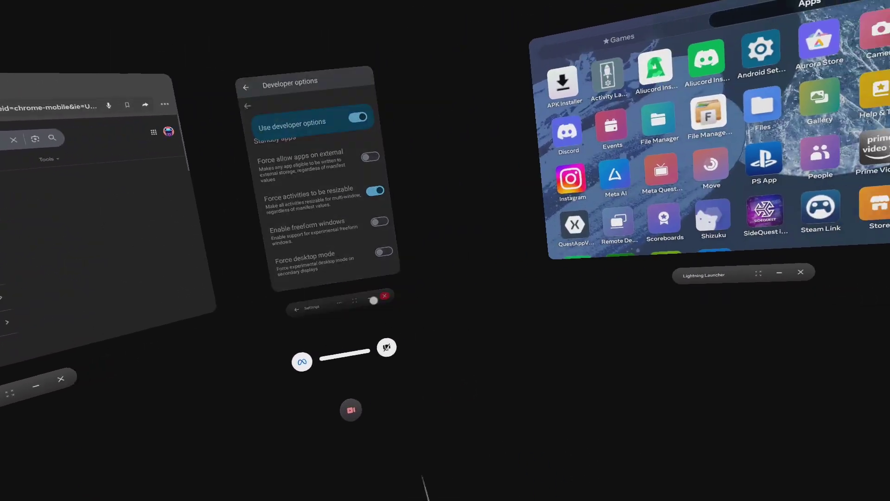
{"action": "left_click", "coordinate": [524, 299]}
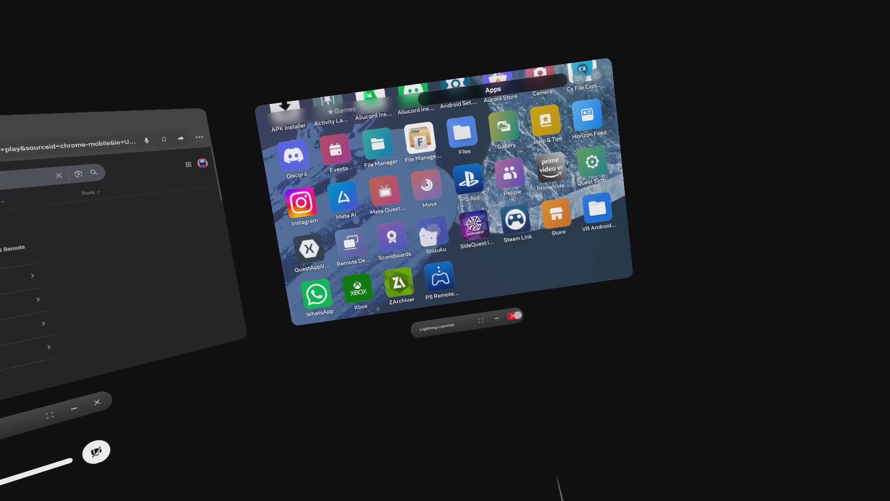
Close Lightning Launcher and open APKPure's PS Remote Play Download APK page
{"action": "left_click", "coordinate": [572, 355]}
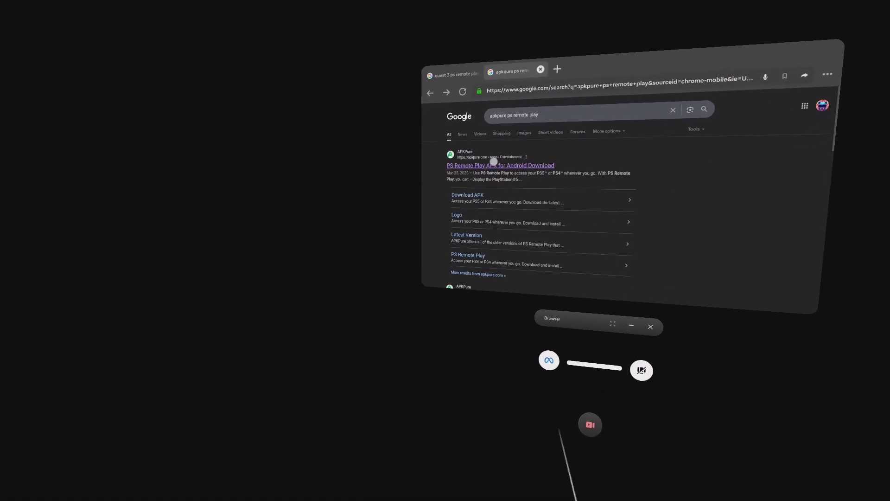
{"action": "left_click", "coordinate": [525, 134]}
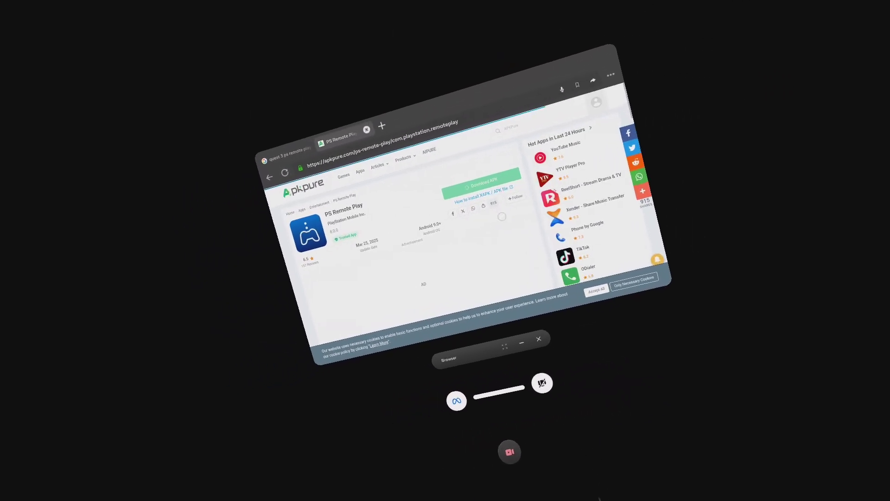
{"action": "left_click", "coordinate": [400, 187]}
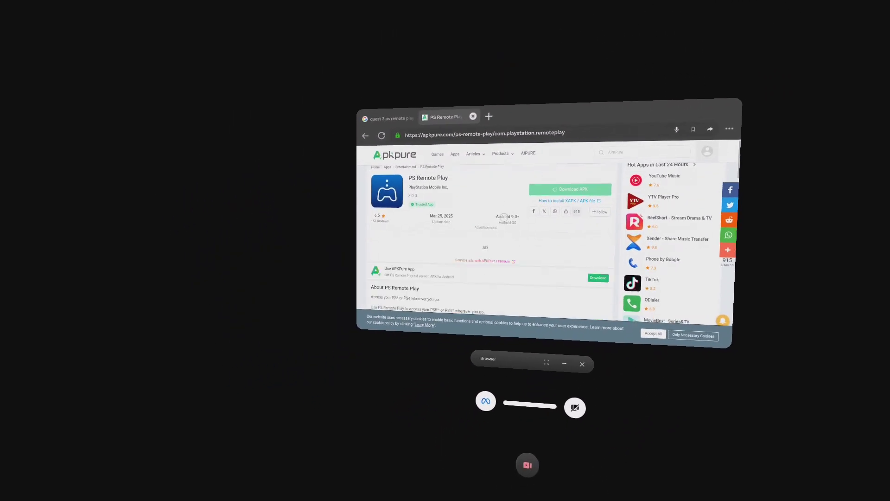
{"action": "scroll", "coordinate": [515, 218], "scroll_direction": "down", "scroll_amount": 5}
{"action": "scroll", "coordinate": [508, 232], "scroll_direction": "down", "scroll_amount": 10}
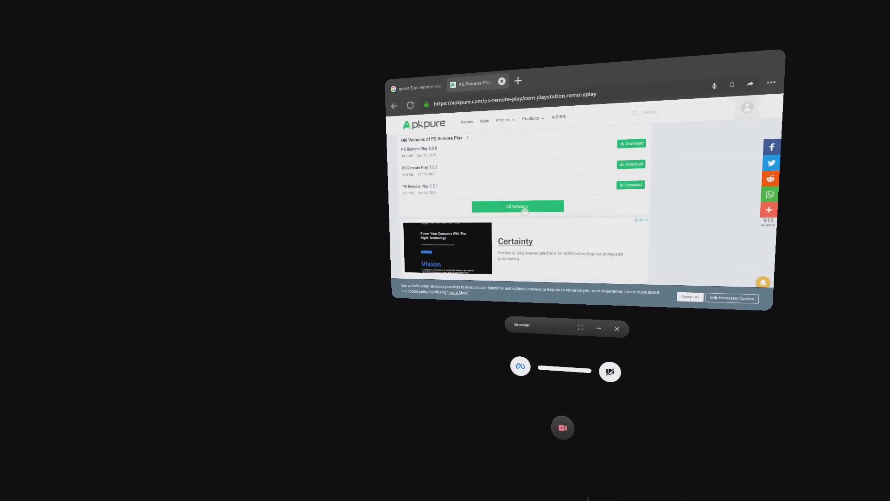
Show all PS Remote Play versions on APKPure and dismiss the full-page ad
{"action": "left_click", "coordinate": [498, 215]}
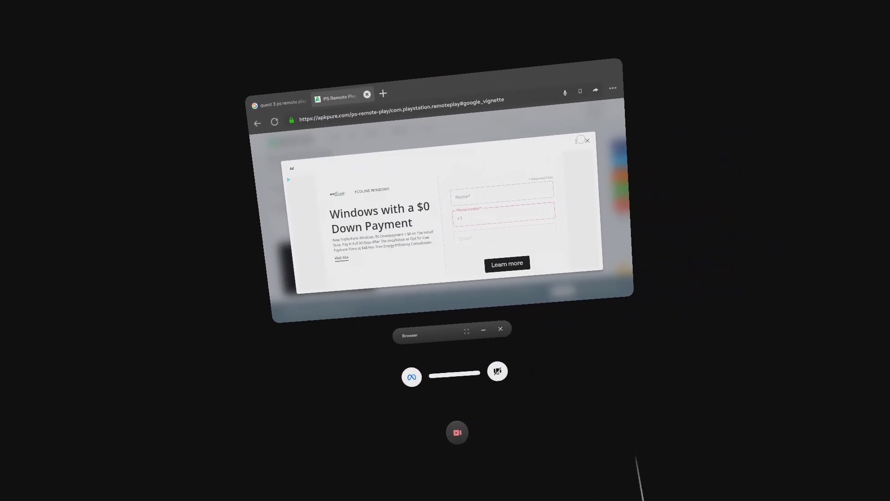
{"action": "left_click", "coordinate": [603, 136]}
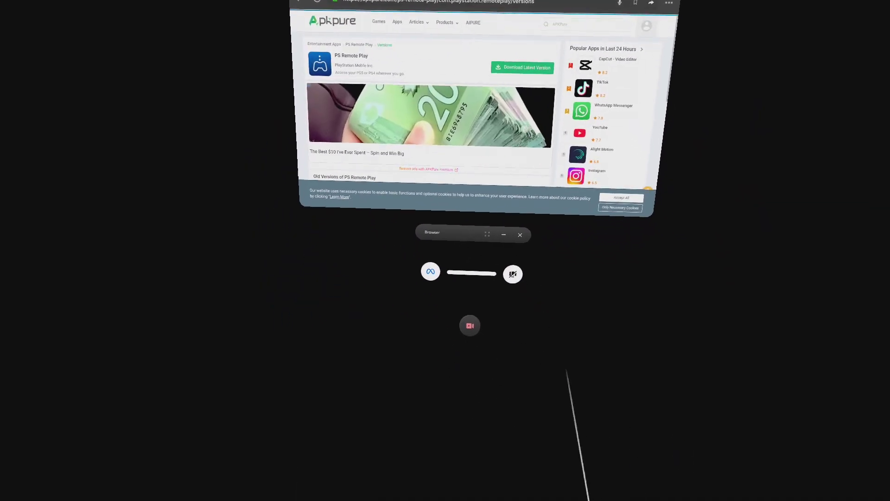
{"action": "scroll", "coordinate": [344, 154], "scroll_direction": "down", "scroll_amount": 5}
{"action": "scroll", "coordinate": [524, 28], "scroll_direction": "down", "scroll_amount": 2}
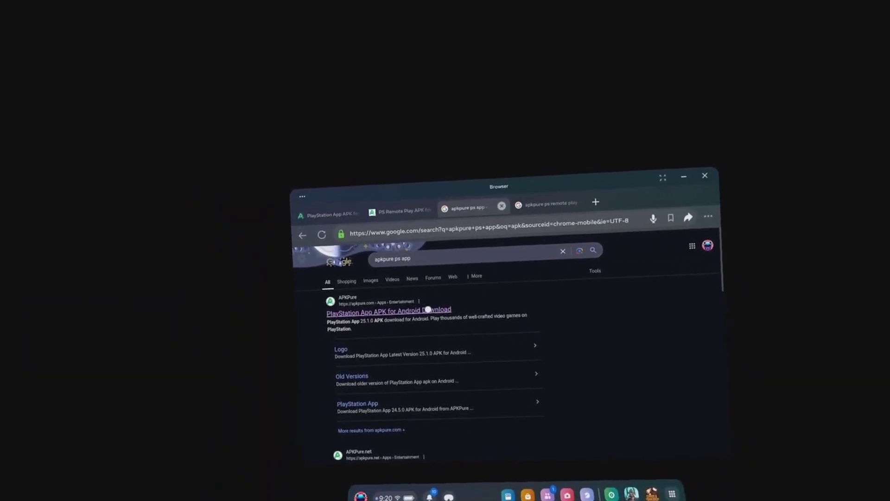
Open APKPure's PlayStation App page and start the 70.2 MB APK download
{"action": "left_click", "coordinate": [429, 309]}
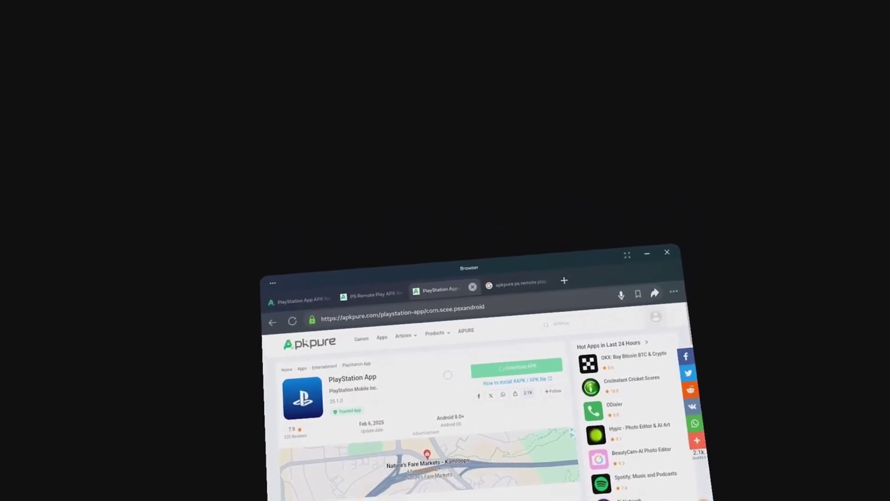
{"action": "scroll", "coordinate": [422, 417], "scroll_direction": "down", "scroll_amount": 6}
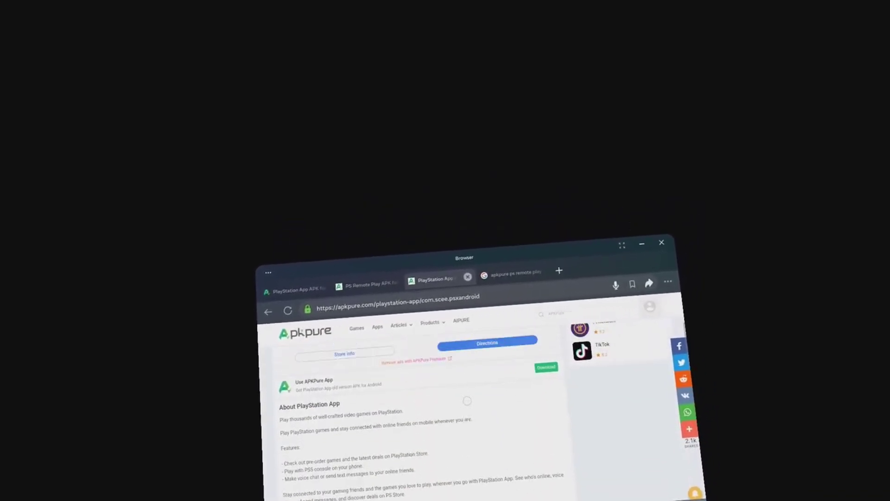
{"action": "scroll", "coordinate": [467, 400], "scroll_direction": "up", "scroll_amount": 6}
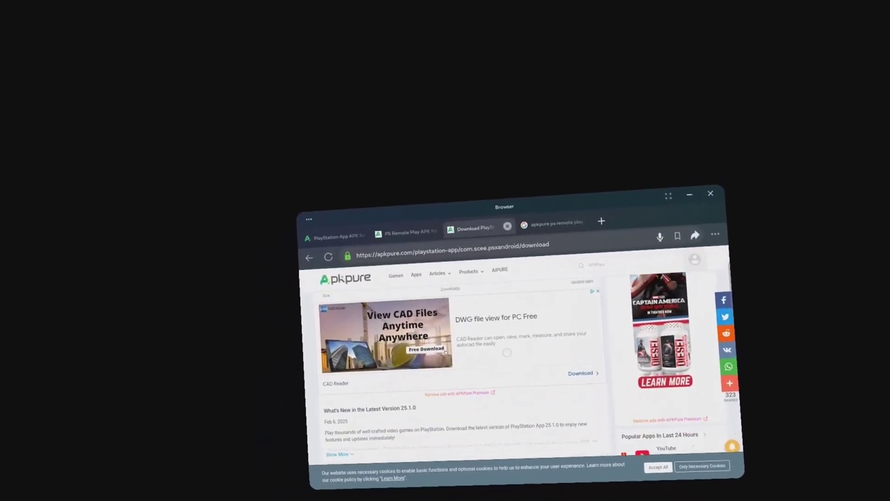
{"action": "scroll", "coordinate": [507, 353], "scroll_direction": "down", "scroll_amount": 3}
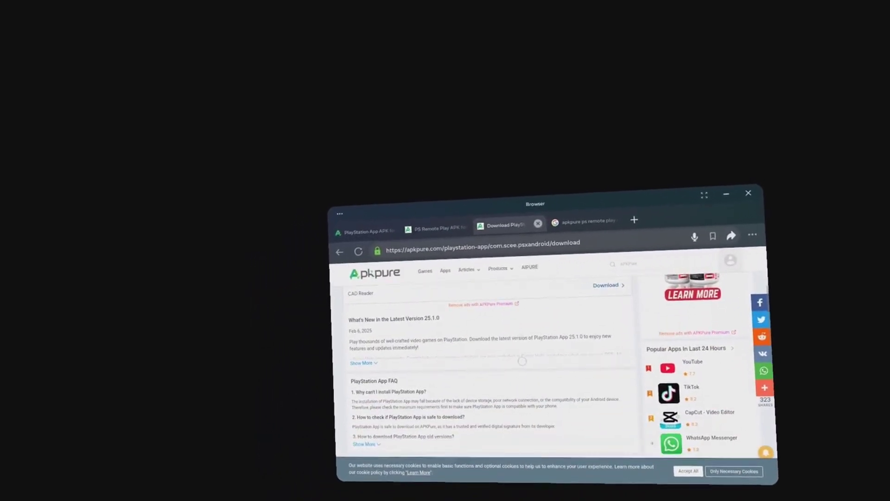
{"action": "scroll", "coordinate": [522, 362], "scroll_direction": "down", "scroll_amount": 5}
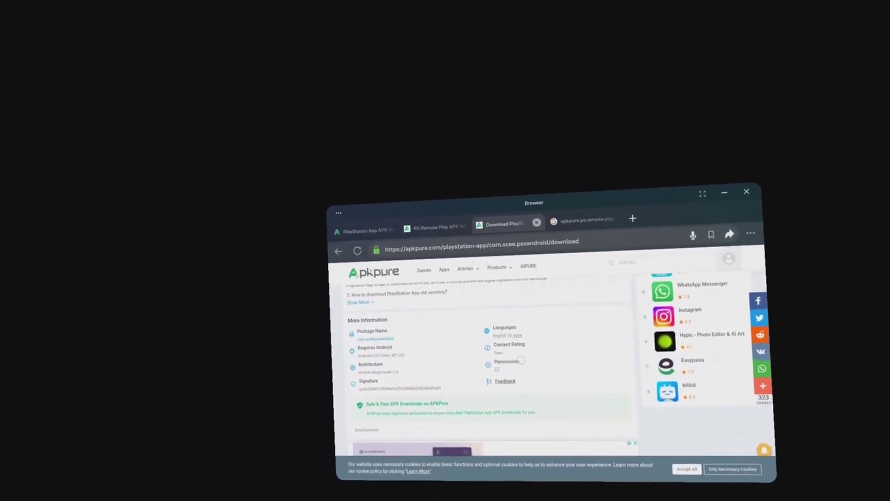
{"action": "scroll", "coordinate": [522, 359], "scroll_direction": "down", "scroll_amount": 5}
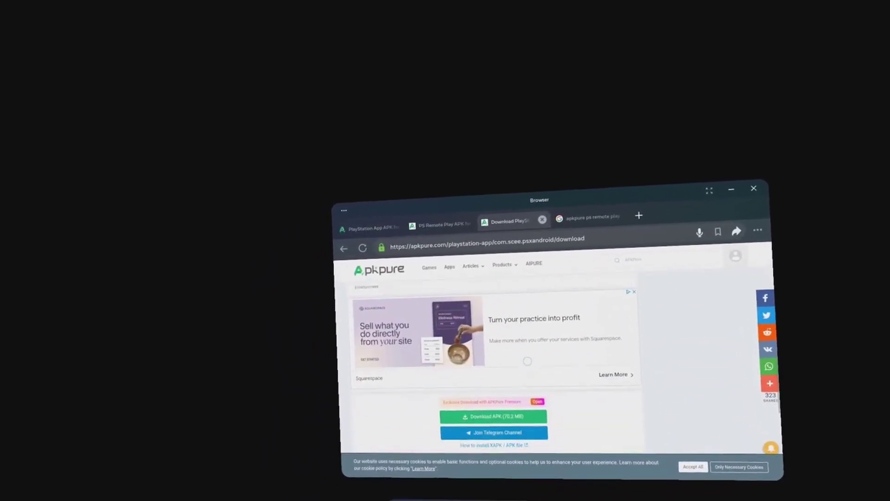
{"action": "scroll", "coordinate": [527, 360], "scroll_direction": "down", "scroll_amount": 1}
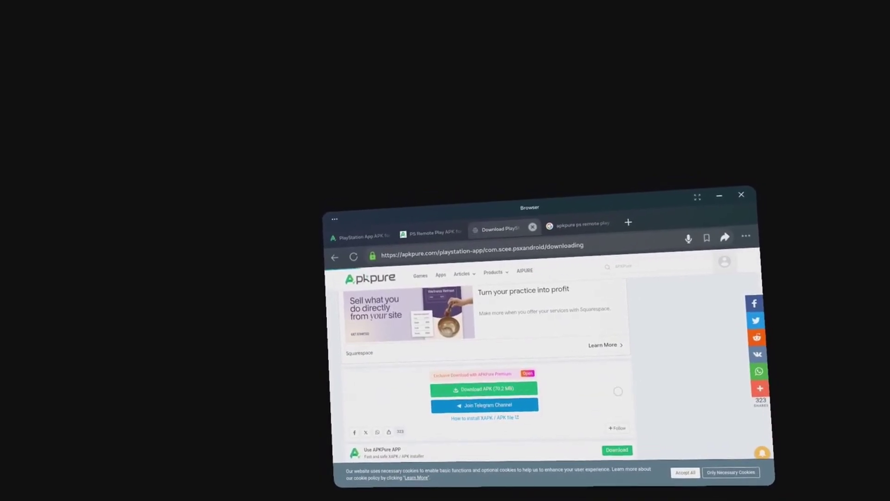
{"action": "left_click", "coordinate": [513, 387]}
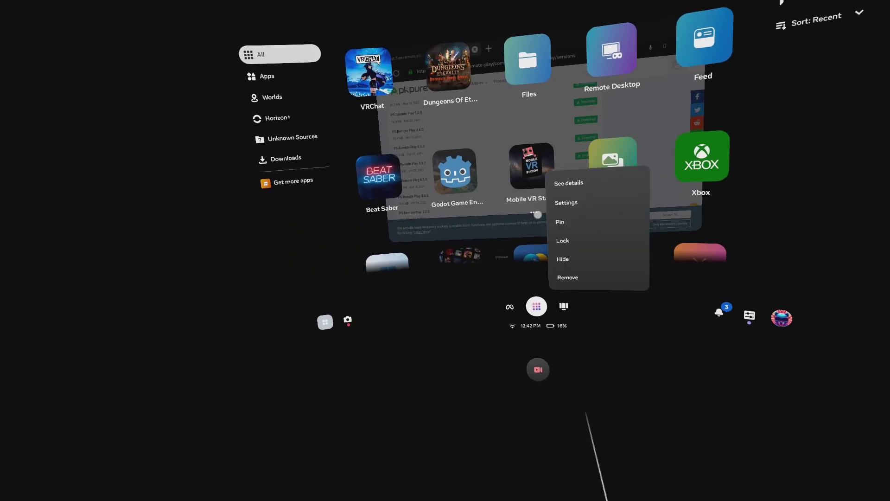
Open Mobile VR Station's store details page to relaunch it
{"action": "left_click", "coordinate": [607, 193]}
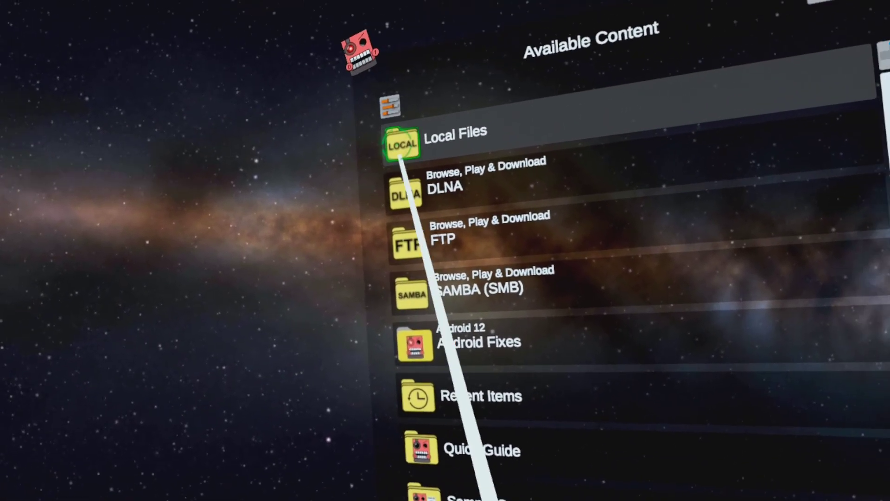
In Mobile VR Station, open Local Files > Android > Scoped Storage Actions
{"action": "left_click", "coordinate": [402, 145]}
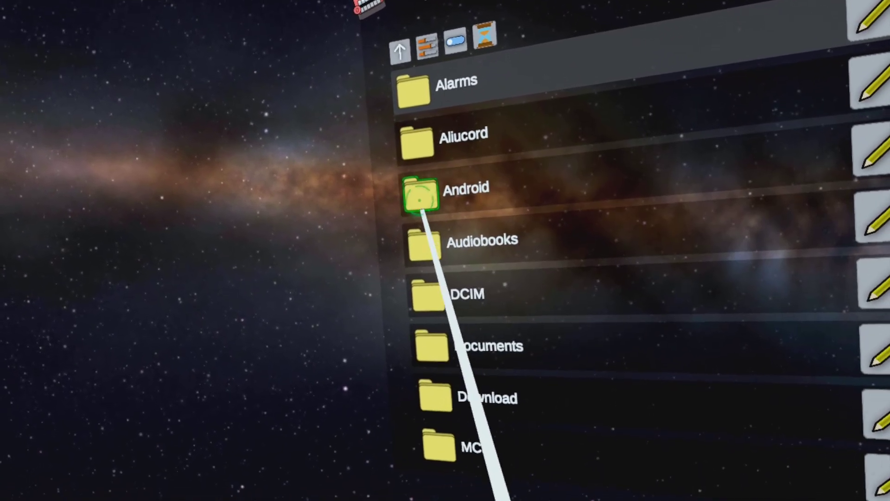
{"action": "left_click", "coordinate": [420, 199]}
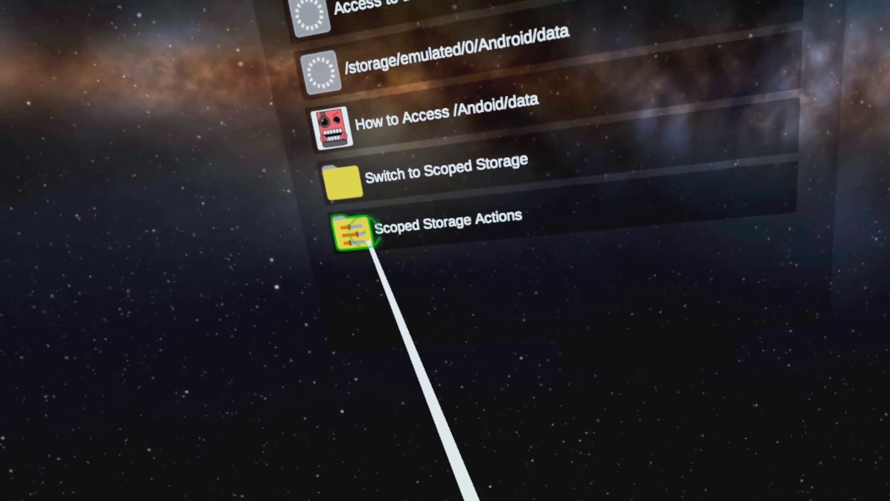
{"action": "left_click", "coordinate": [335, 247]}
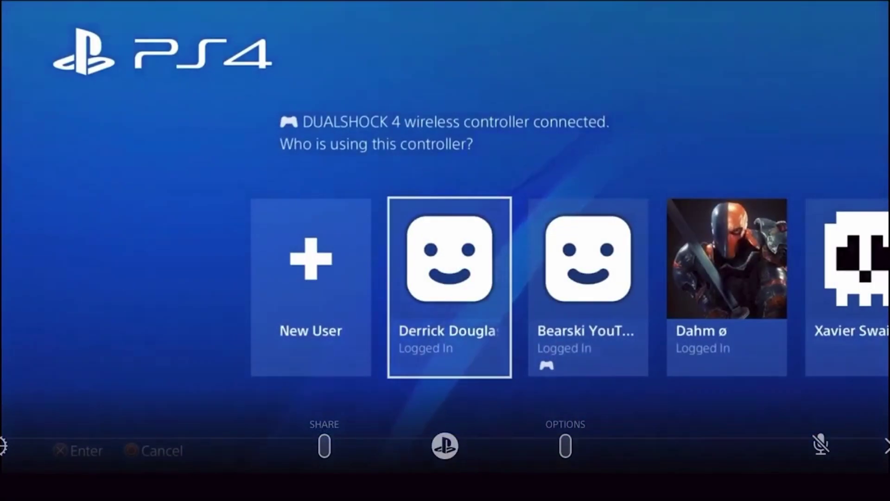
Create a new permanent PS4 user, accept the User Agreement, and begin entering the home city
{"action": "key", "text": "Left"}
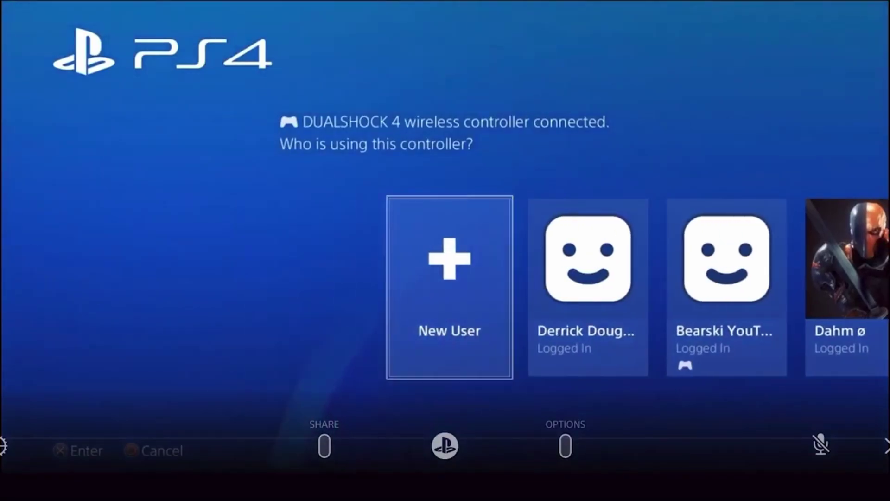
{"action": "key", "text": "Return"}
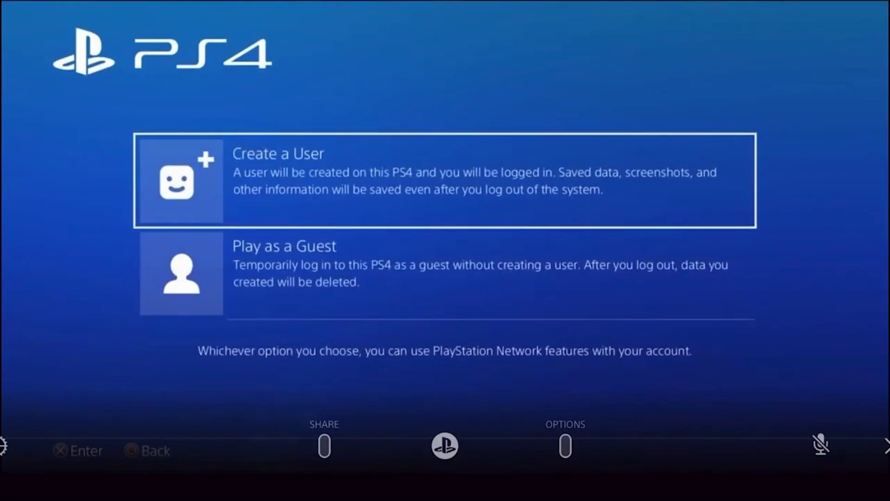
{"action": "key", "text": "Return"}
{"action": "key", "text": "Right"}
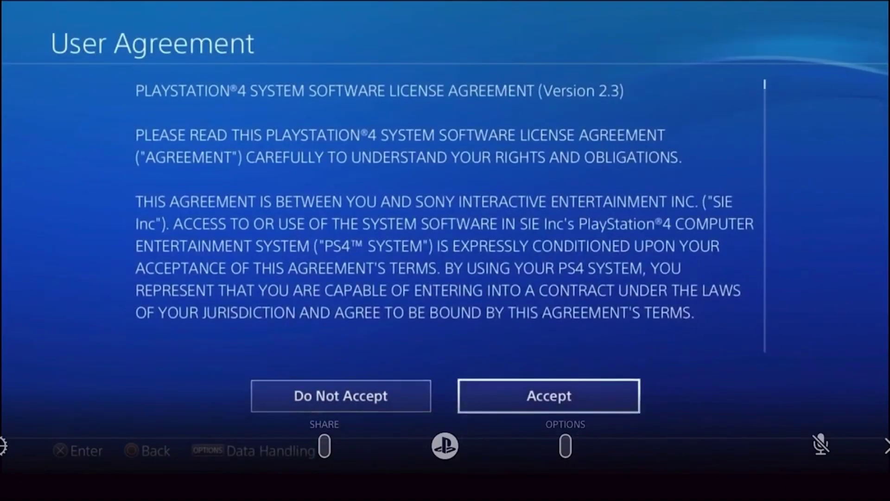
{"action": "key", "text": "Return"}
{"action": "key", "text": "Return"}
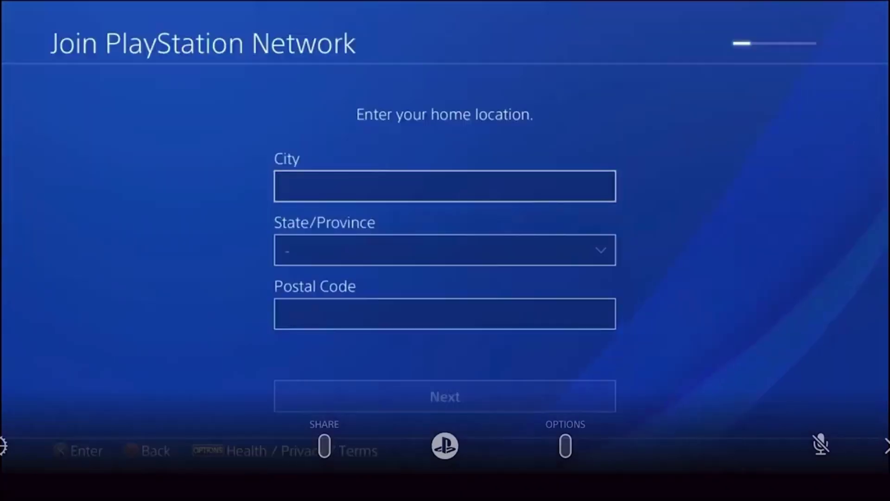
{"action": "key", "text": "Return"}
{"action": "key", "text": "Return"}
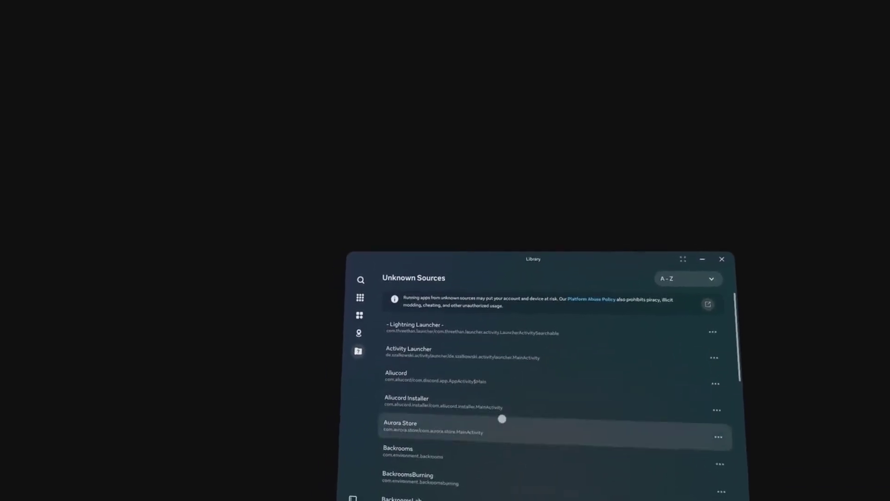
Open the Library's Unknown Sources app list
{"action": "scroll", "coordinate": [502, 419], "scroll_direction": "down", "scroll_amount": 8}
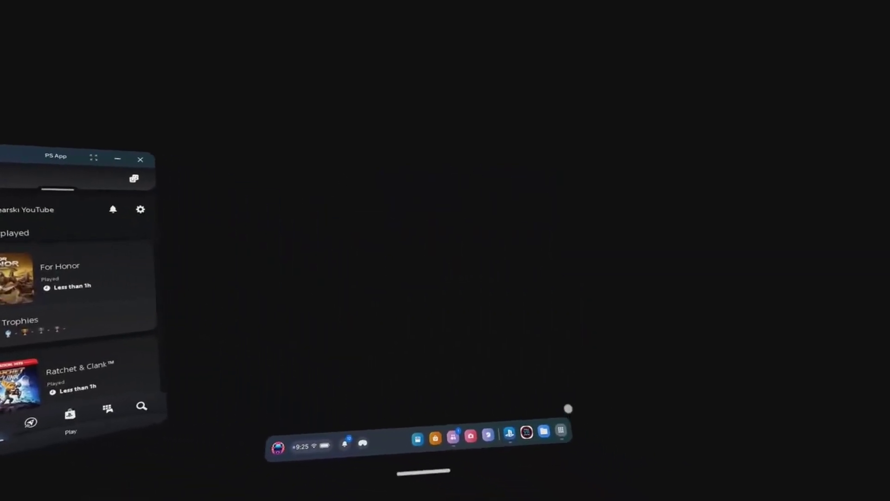
{"action": "left_click", "coordinate": [560, 430]}
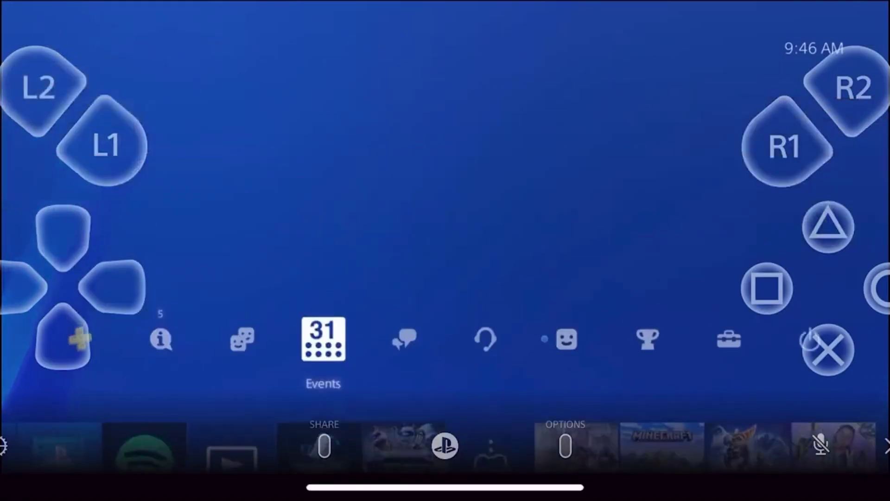
Move along the PS4 function bar to Settings and open it via PS Remote Play
{"action": "left_click", "coordinate": [112, 287]}
{"action": "left_click", "coordinate": [112, 286]}
{"action": "left_click", "coordinate": [112, 286]}
{"action": "left_click", "coordinate": [111, 286]}
{"action": "left_click", "coordinate": [112, 286]}
{"action": "left_click", "coordinate": [829, 350]}
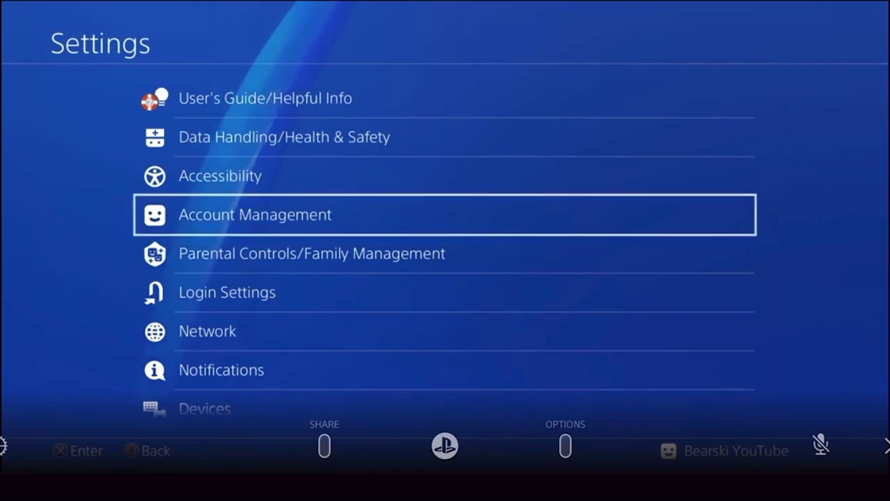
Open Remote Play Connection Settings, showing Enable Remote Play checked
{"action": "key", "text": "Down"}
{"action": "key", "text": "Down"}
{"action": "key", "text": "Down"}
{"action": "key", "text": "Down"}
{"action": "key", "text": "Down"}
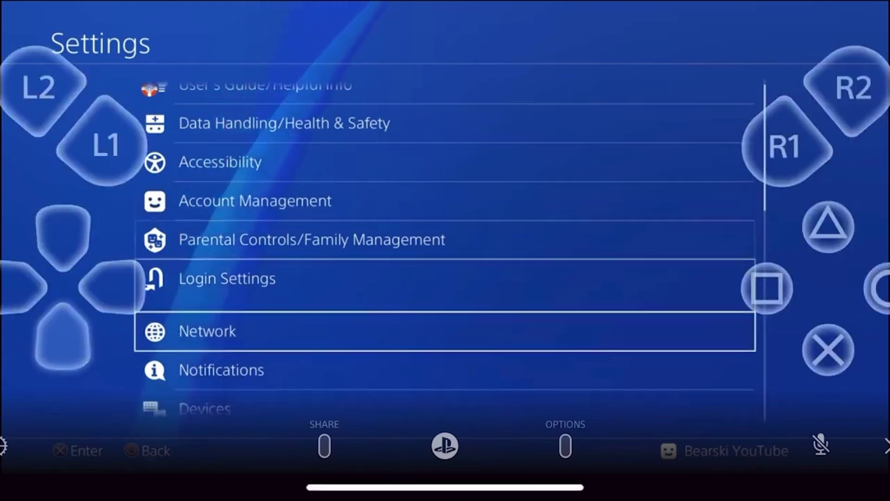
{"action": "key", "text": "Down"}
{"action": "key", "text": "Down"}
{"action": "key", "text": "Down"}
{"action": "key", "text": "Down"}
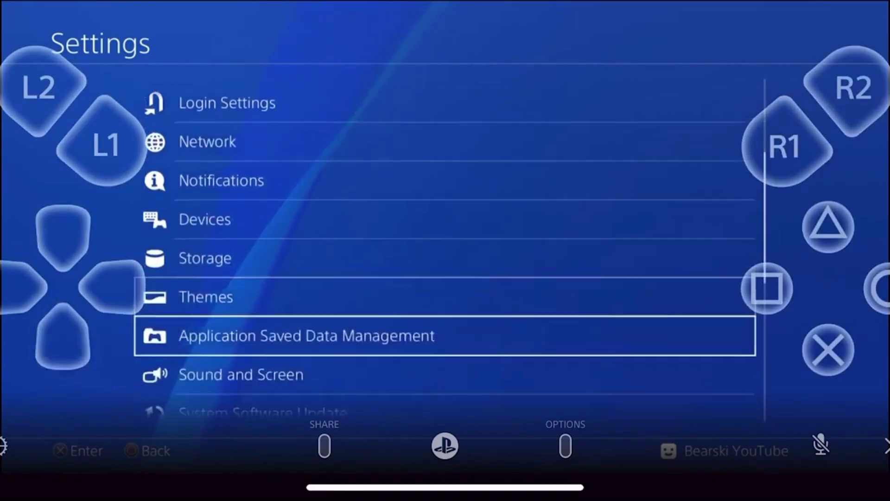
{"action": "key", "text": "Down"}
{"action": "key", "text": "Down"}
{"action": "key", "text": "Down"}
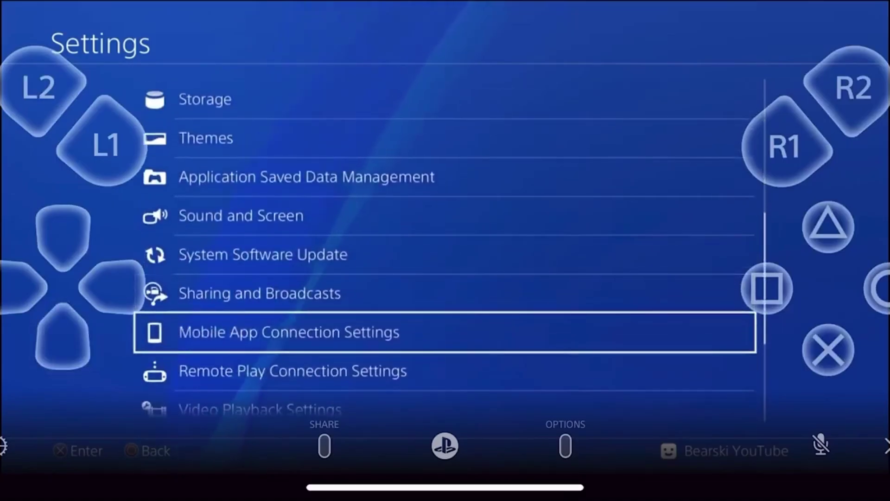
{"action": "key", "text": "Down"}
{"action": "key", "text": "Return"}
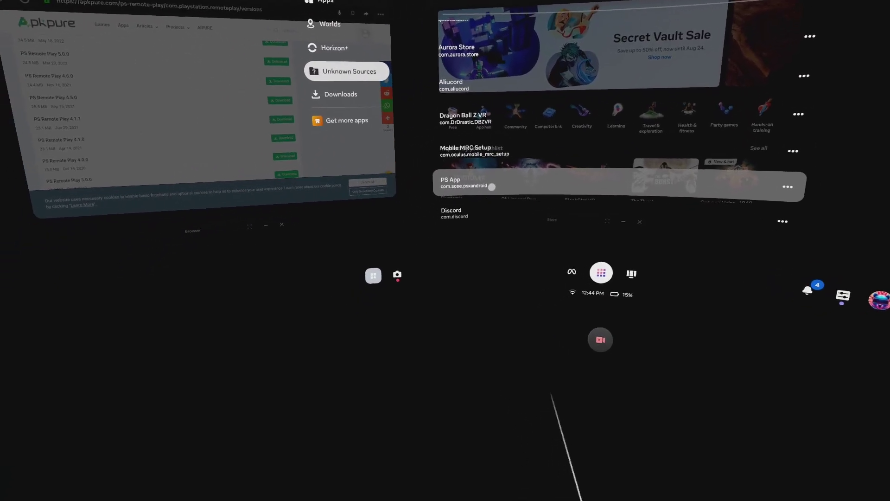
Launch Lightning Launcher from the Library's Unknown Sources list
{"action": "left_click", "coordinate": [415, 231]}
{"action": "left_click", "coordinate": [397, 300]}
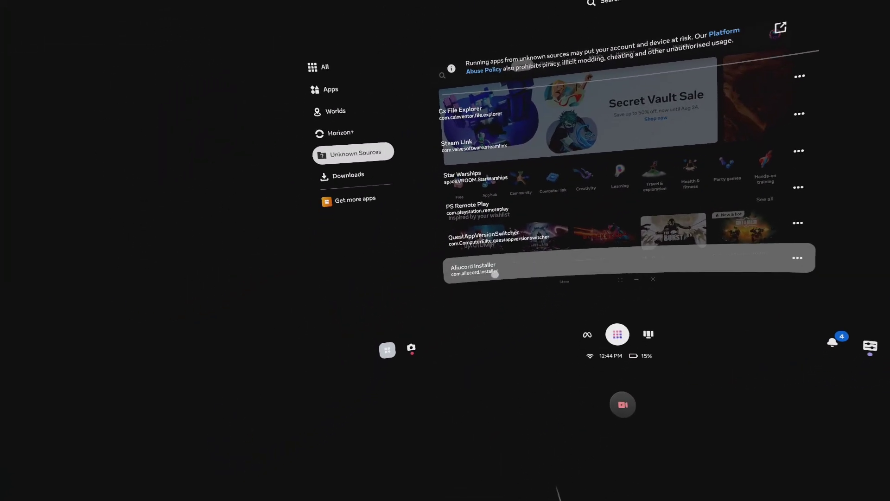
{"action": "scroll", "coordinate": [436, 233], "scroll_direction": "down", "scroll_amount": 5}
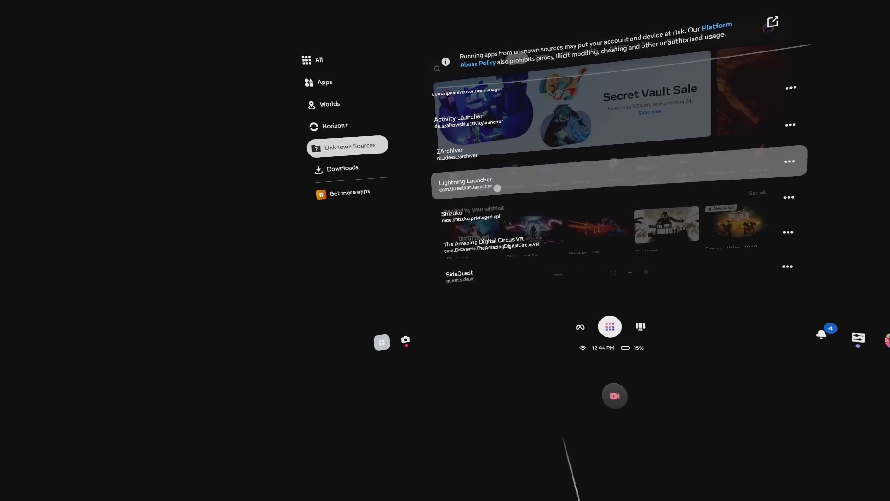
{"action": "left_click", "coordinate": [497, 185]}
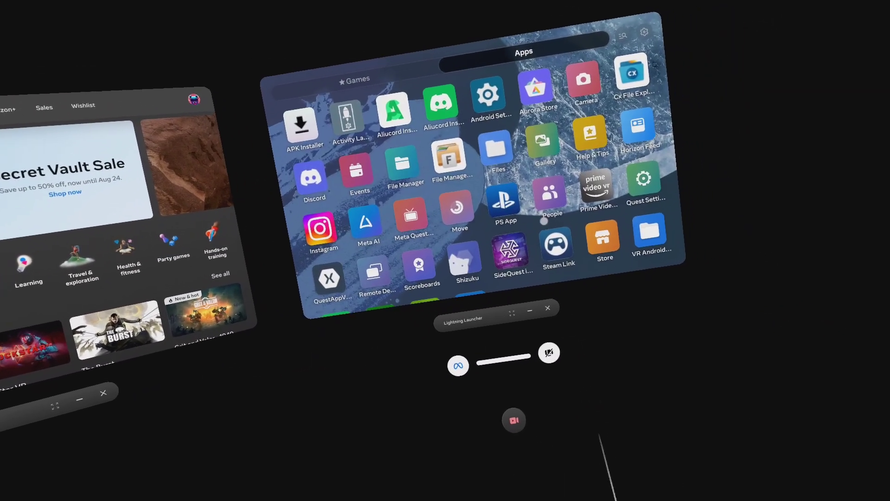
Set o.setLayoutResource to open in a Huge 16:9 Window and confirm
{"action": "scroll", "coordinate": [478, 200], "scroll_direction": "down", "scroll_amount": 2}
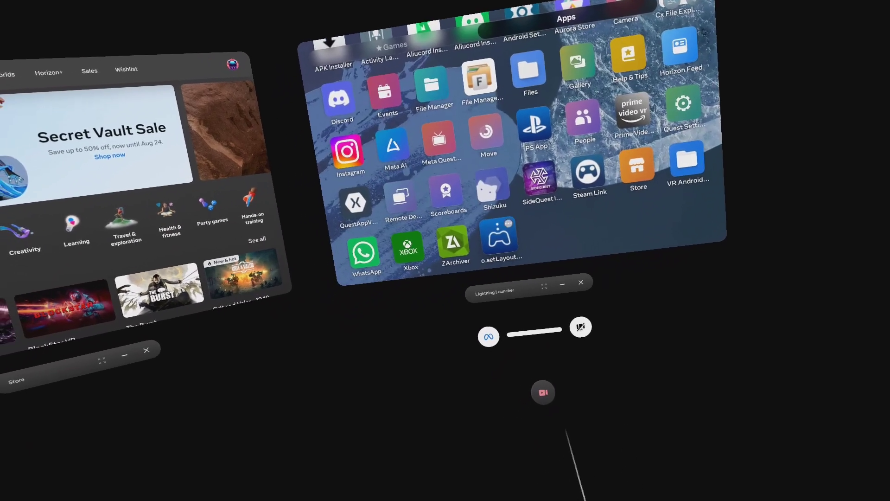
{"action": "left_click", "coordinate": [498, 233]}
{"action": "left_click", "coordinate": [541, 168]}
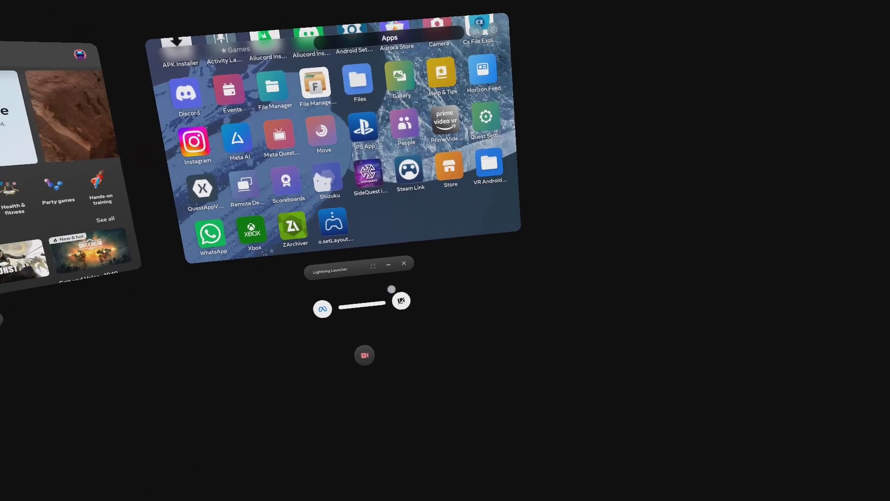
Close the Lightning Launcher window, leaving the Meta Horizon Store home page
{"action": "left_click", "coordinate": [461, 246]}
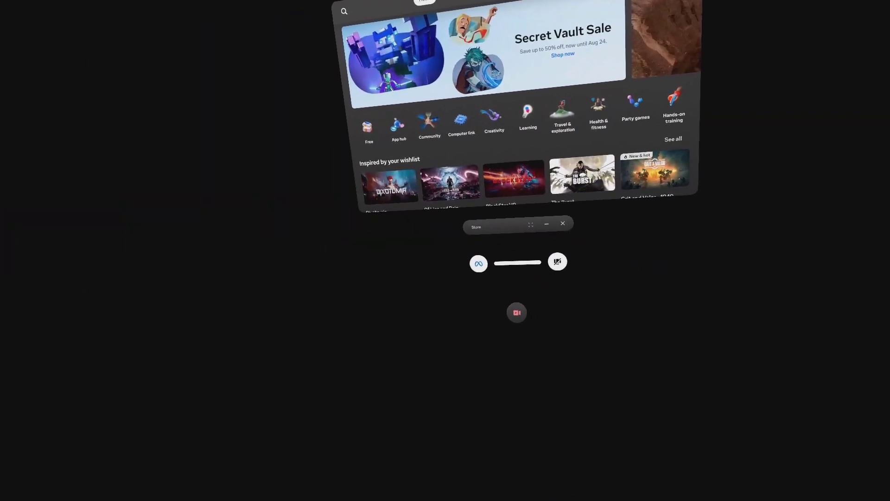